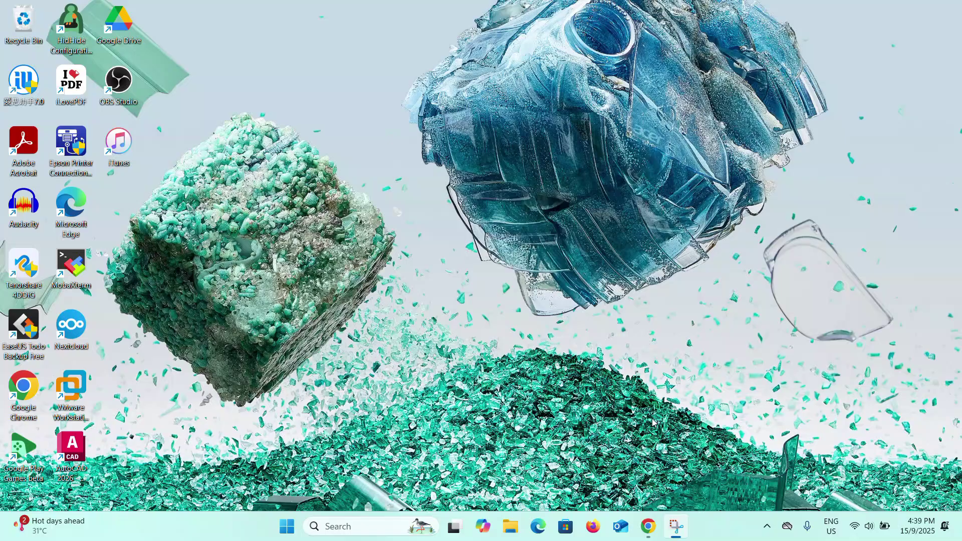
Bring Chrome forward on the Eden emulator home page tab and scroll through it
left_click(649, 526)
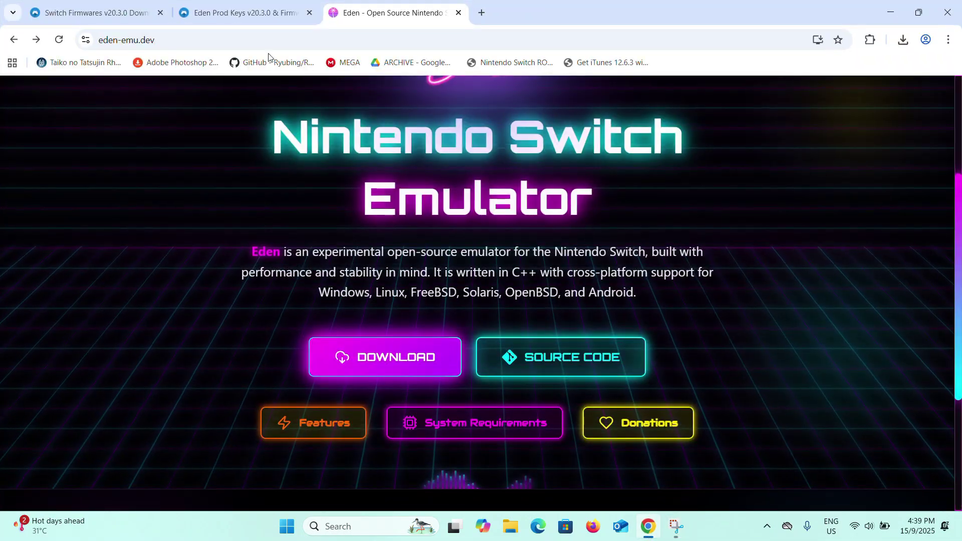
left_click(73, 4)
left_click(270, 5)
left_click(366, 4)
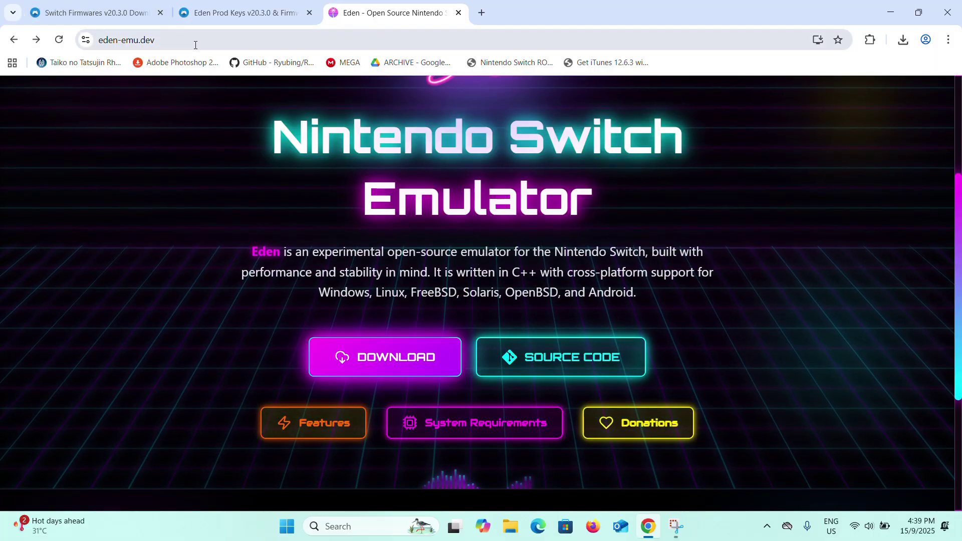
scroll(200, 150, "down", 4)
scroll(201, 151, "up", 8)
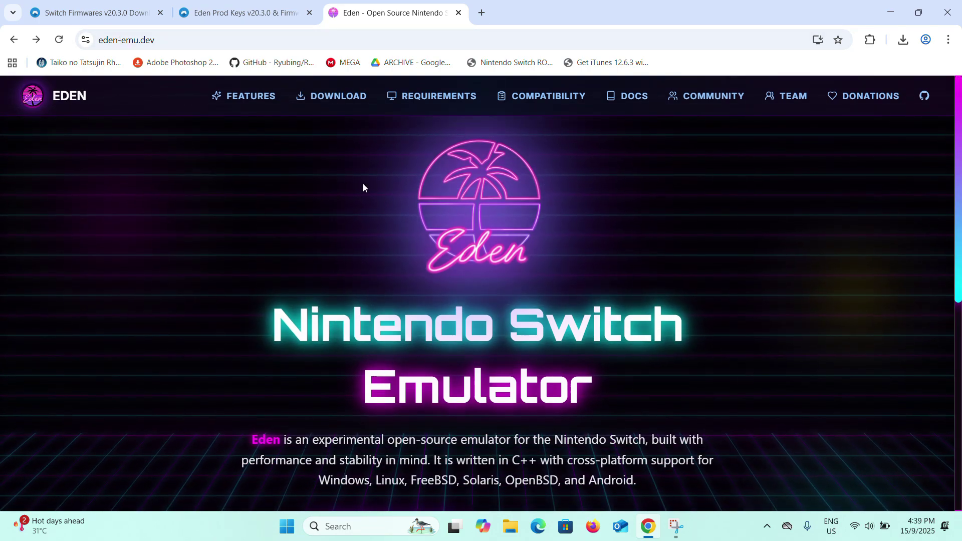
scroll(370, 210, "down", 3)
scroll(370, 209, "down", 1)
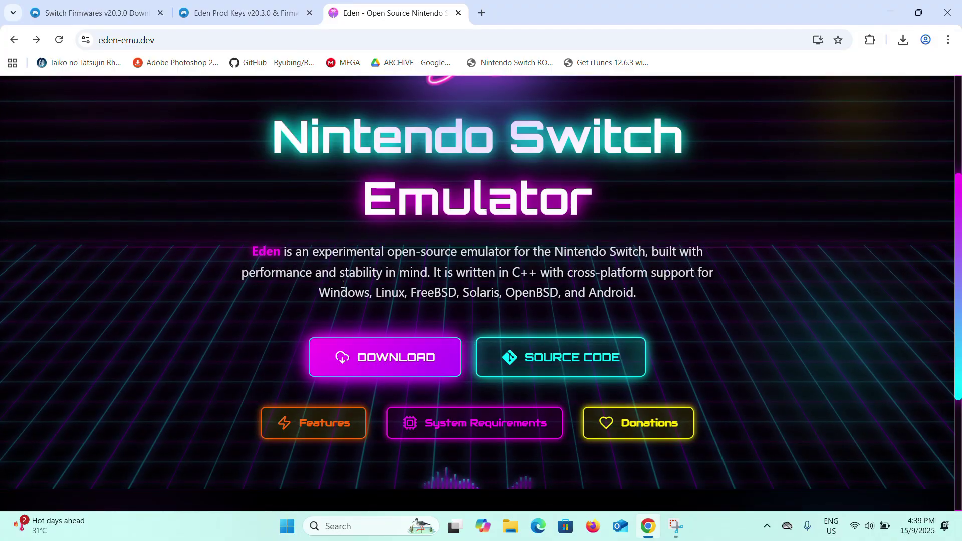
scroll(632, 309, "down", 2)
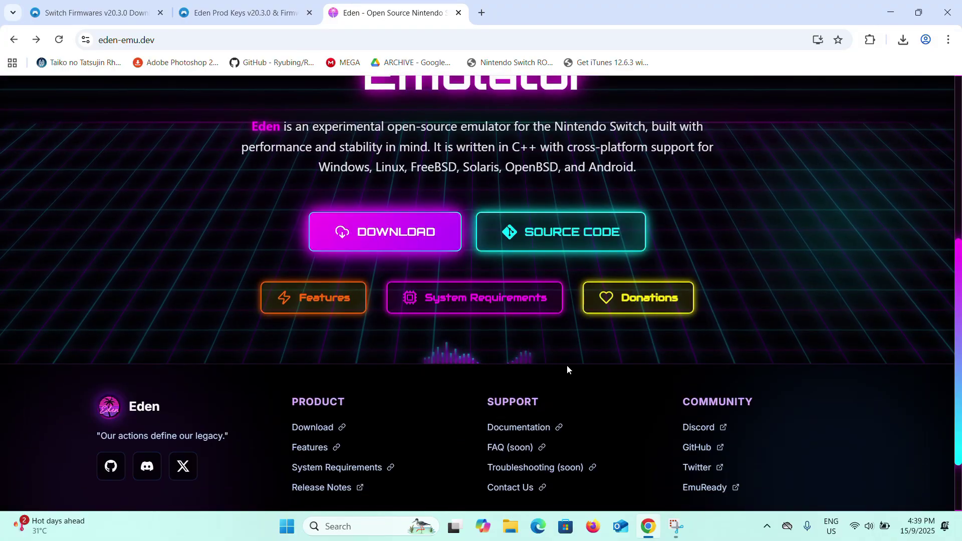
Open Eden's System Requirements page and read through it
left_click(485, 300)
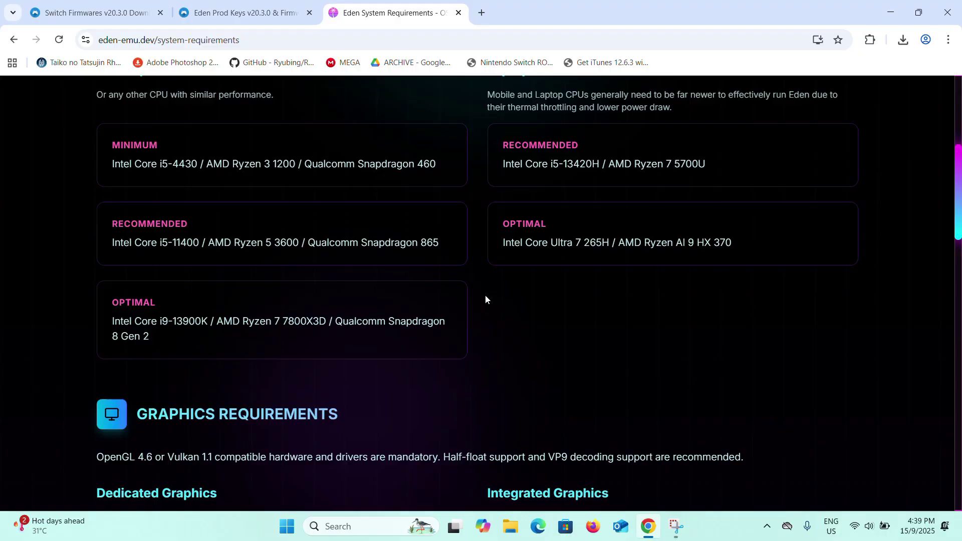
scroll(442, 312, "up", 4)
scroll(442, 316, "up", 1)
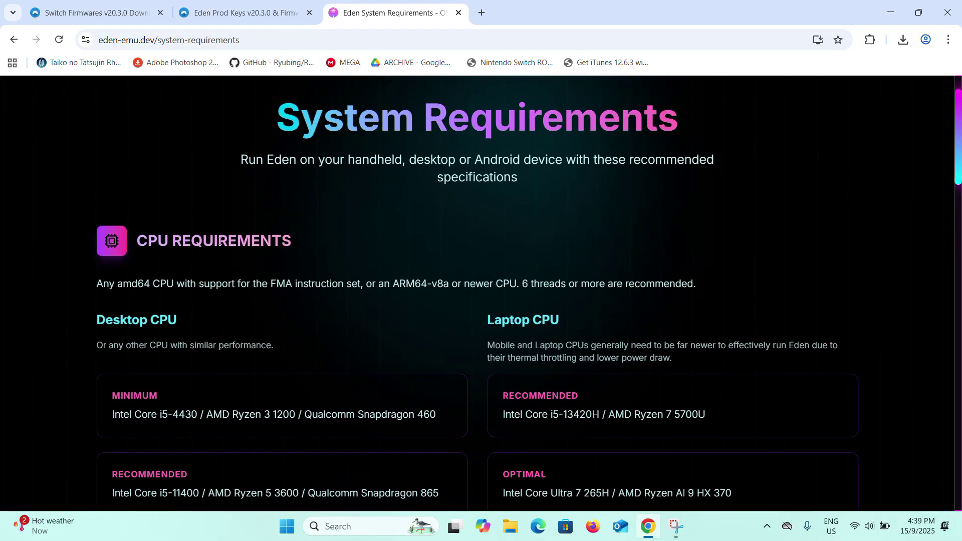
scroll(221, 241, "down", 10)
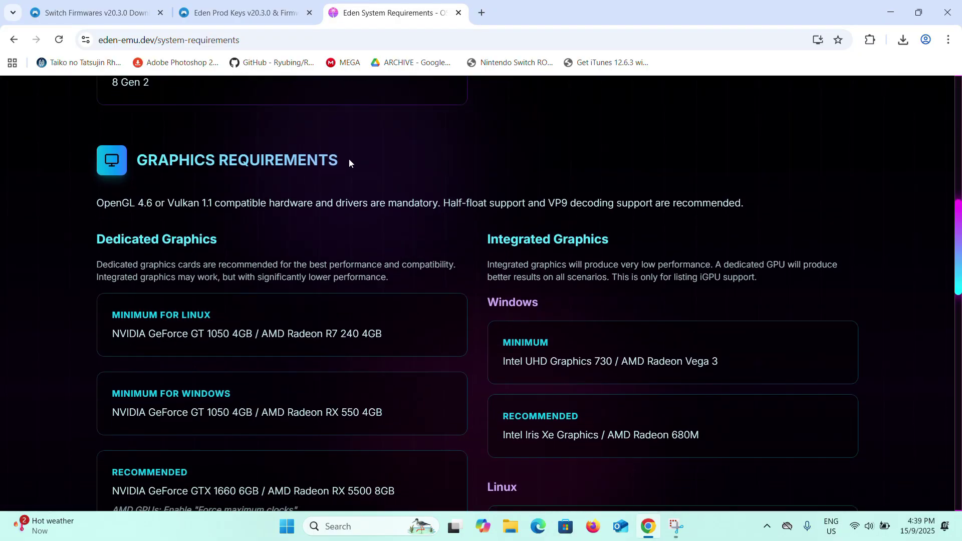
scroll(351, 162, "down", 12)
scroll(352, 164, "up", 5)
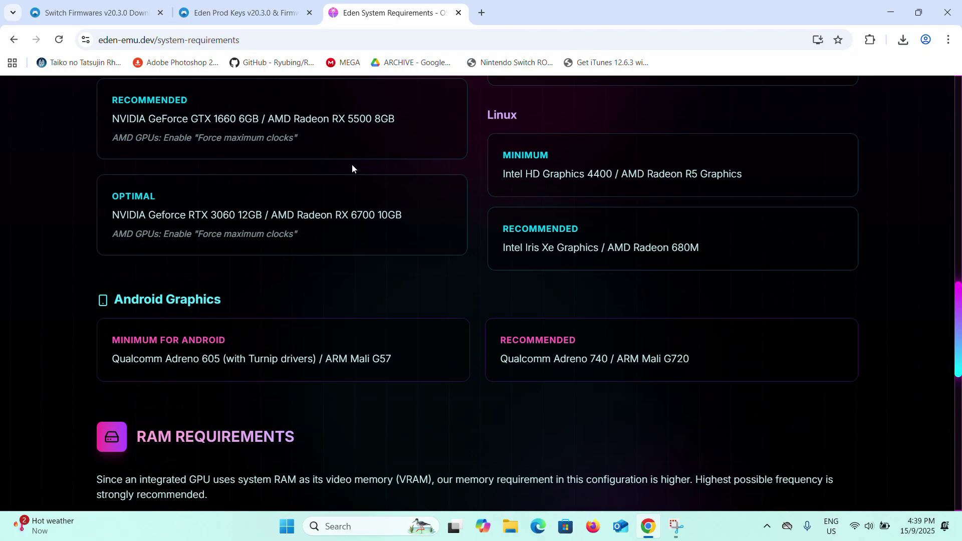
scroll(352, 164, "down", 5)
scroll(279, 204, "down", 3)
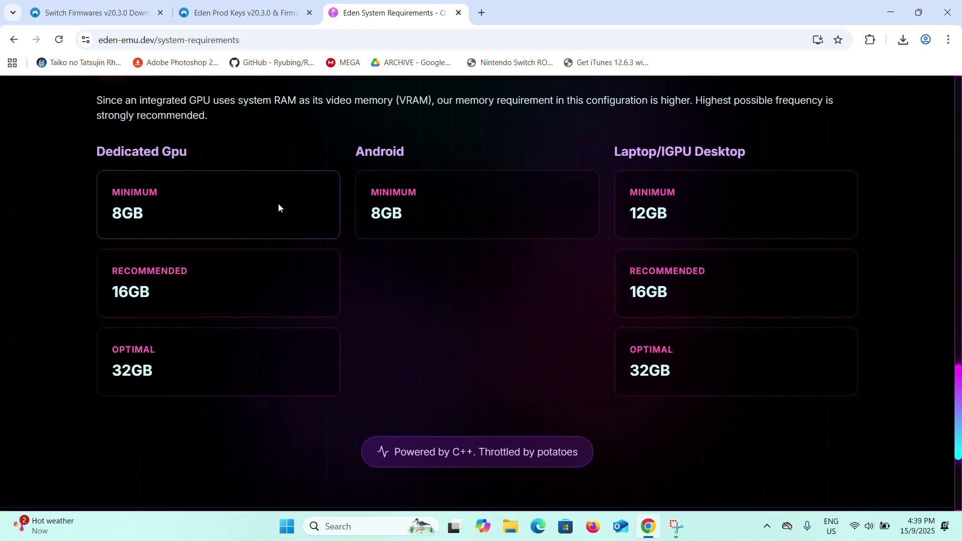
scroll(278, 204, "up", 12)
scroll(278, 207, "up", 12)
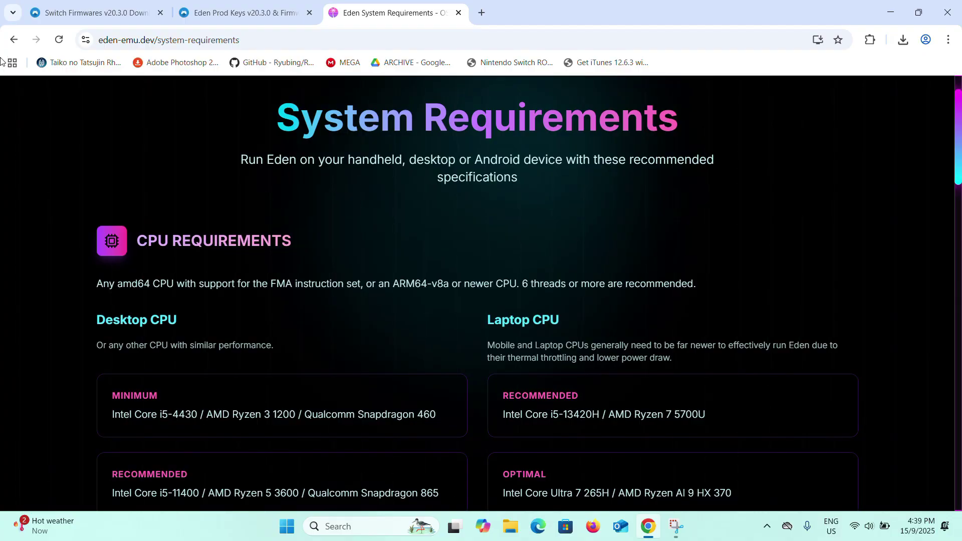
Return to the Eden home page and open the Download Eden page
left_click(11, 39)
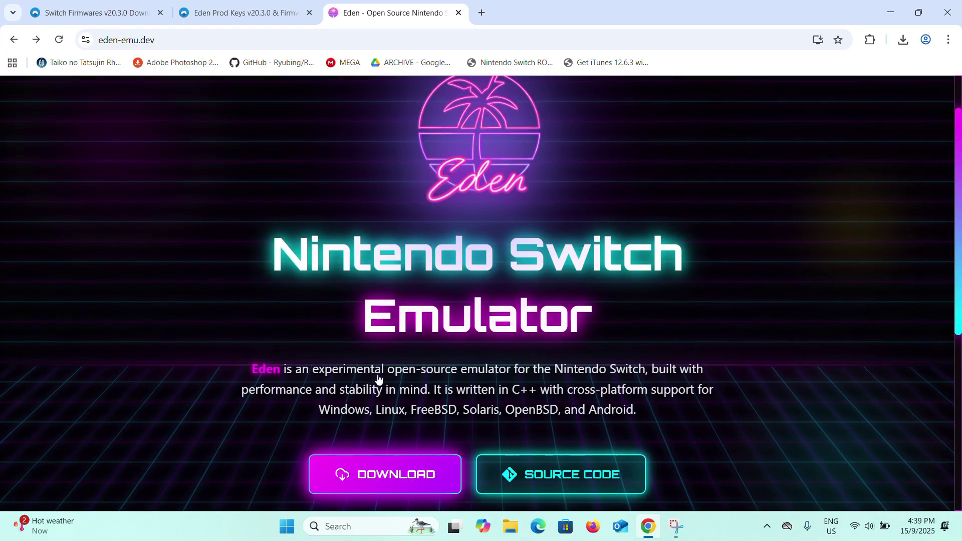
scroll(381, 371, "down", 3)
left_click(379, 365)
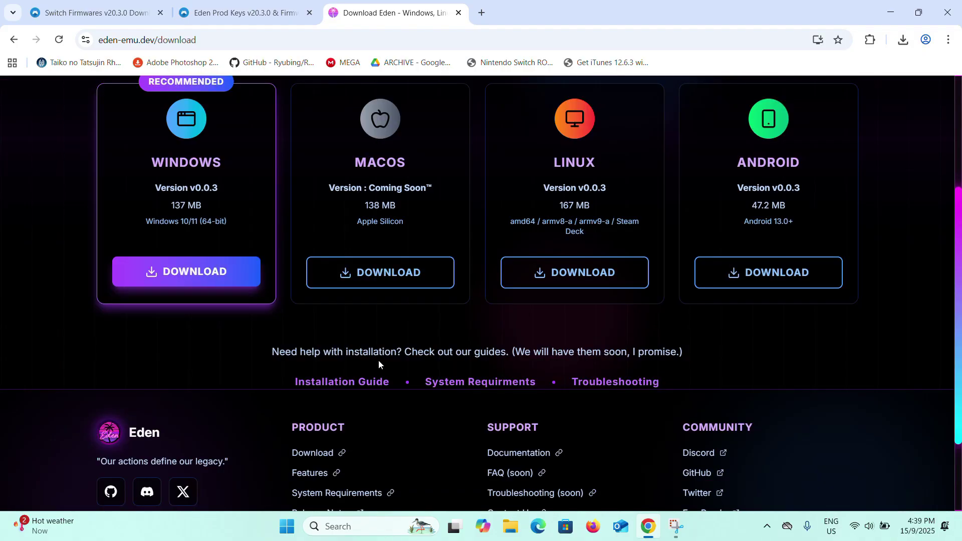
scroll(278, 221, "up", 3)
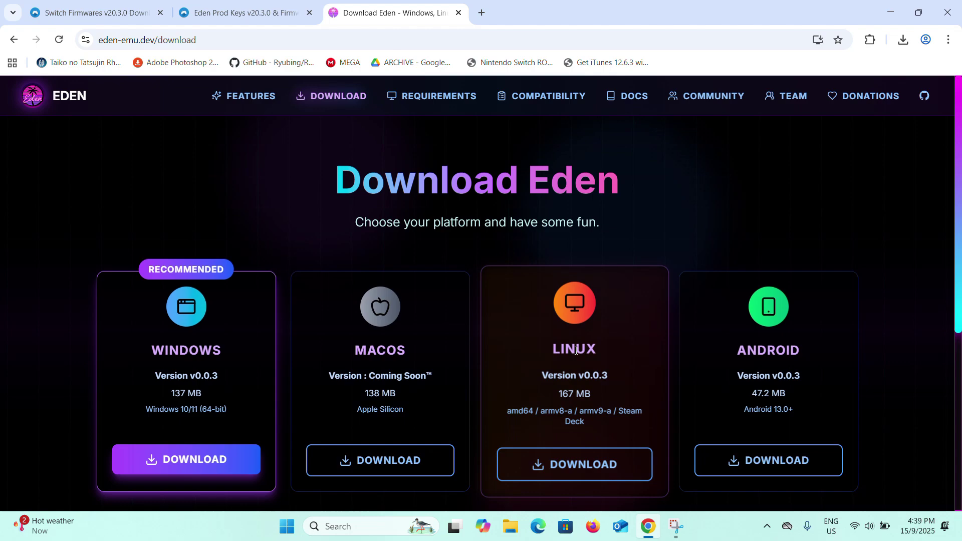
scroll(294, 221, "down", 1)
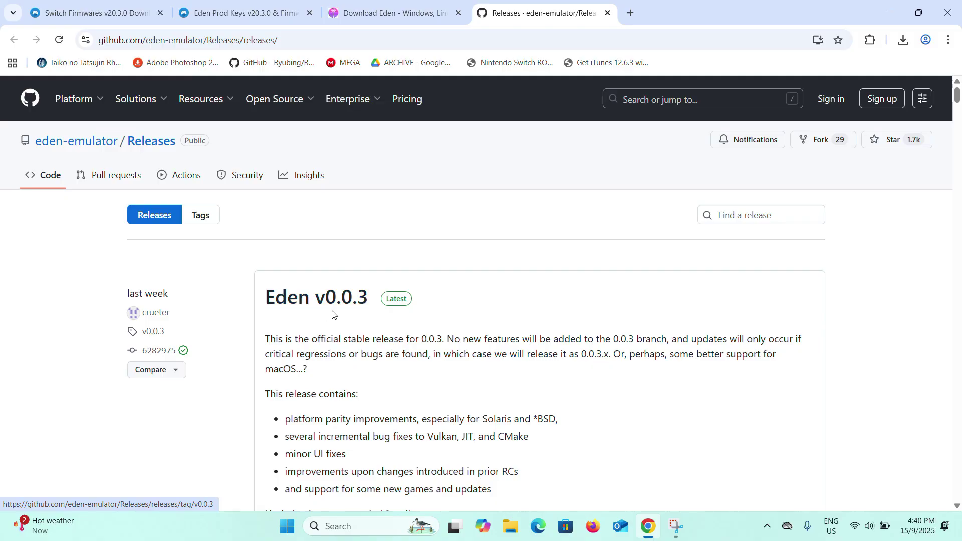
Expand all 15 Eden v0.0.3 assets and download Eden-Windows-v0.0.3-amd64.zip
scroll(379, 398, "down", 8)
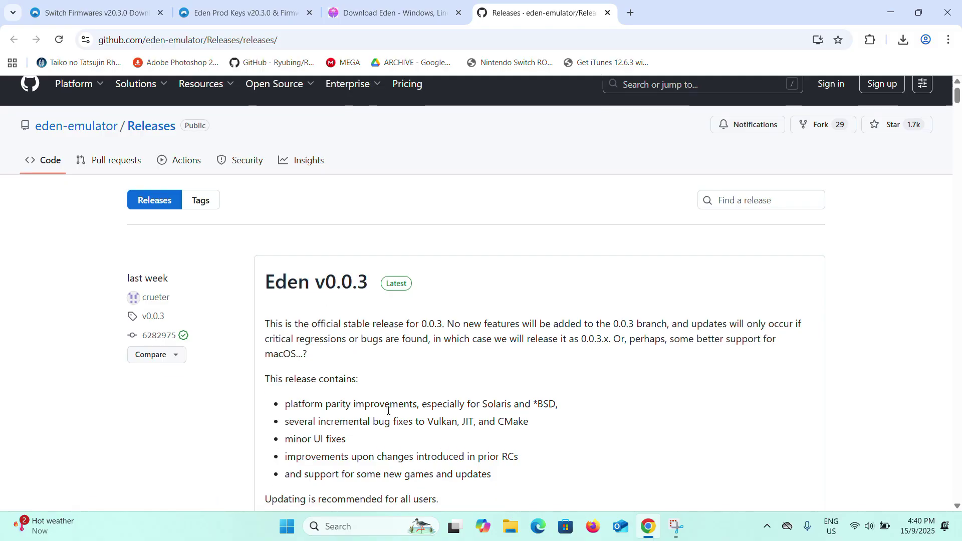
scroll(391, 331, "down", 17)
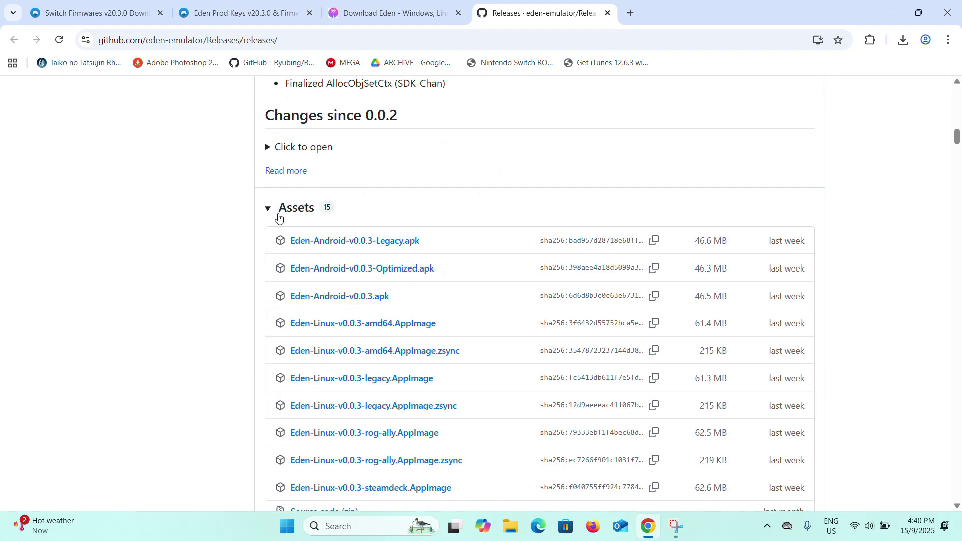
scroll(321, 206, "down", 1)
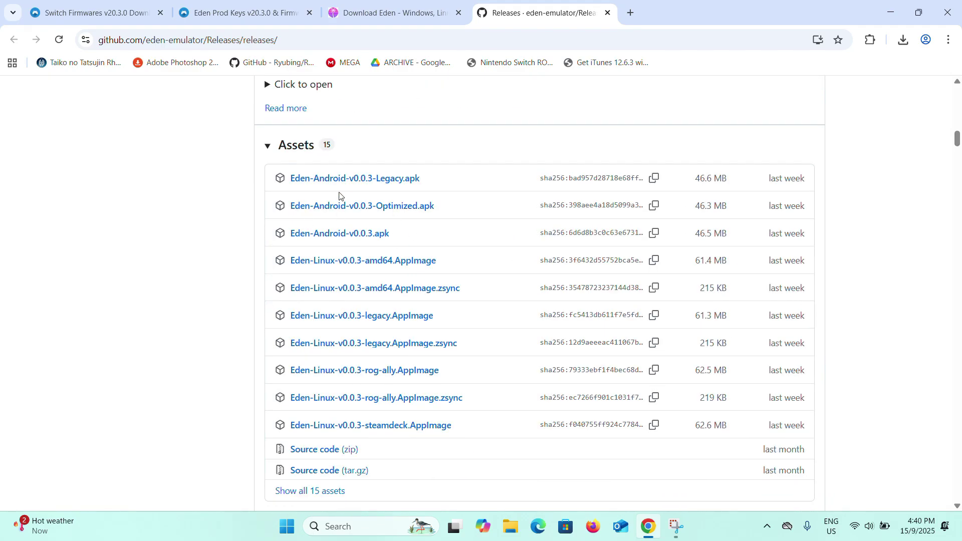
scroll(314, 401, "down", 2)
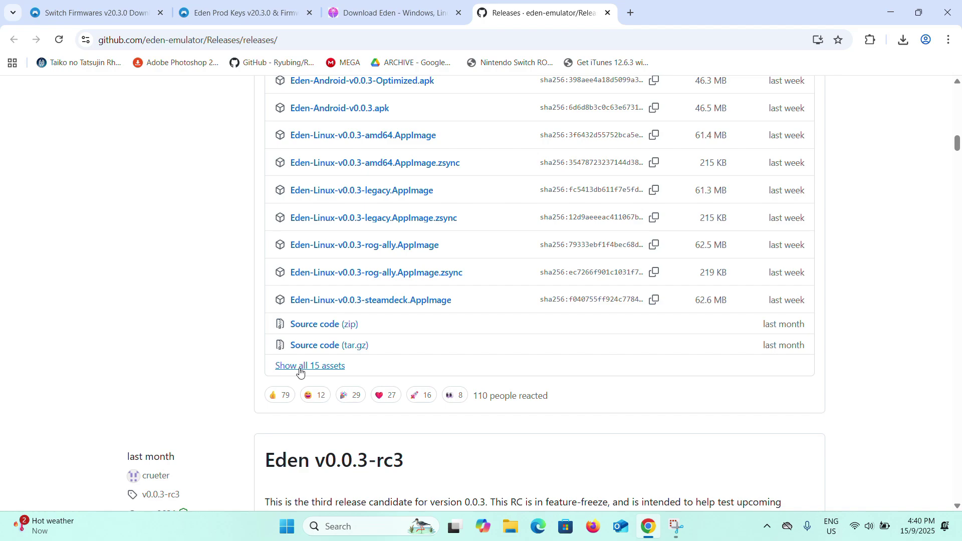
left_click(299, 367)
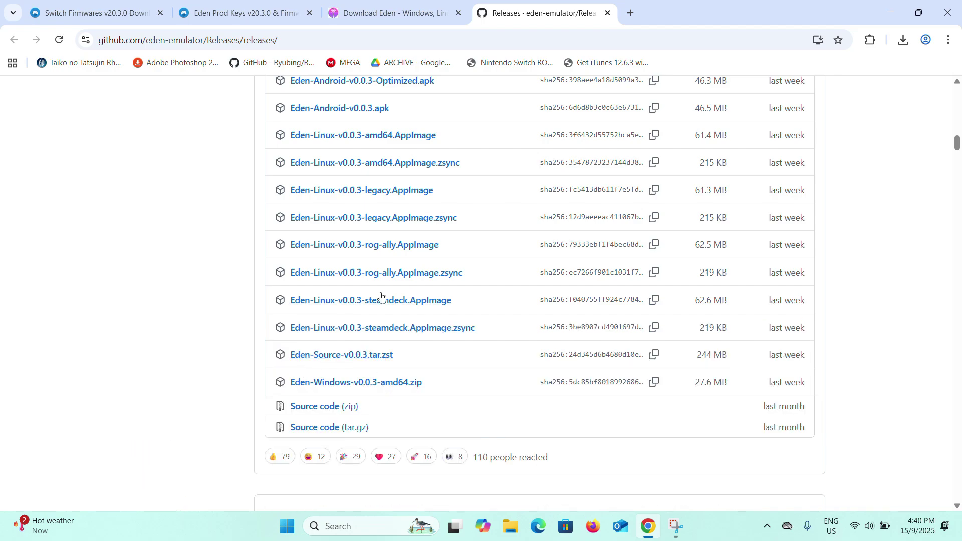
left_click(400, 383)
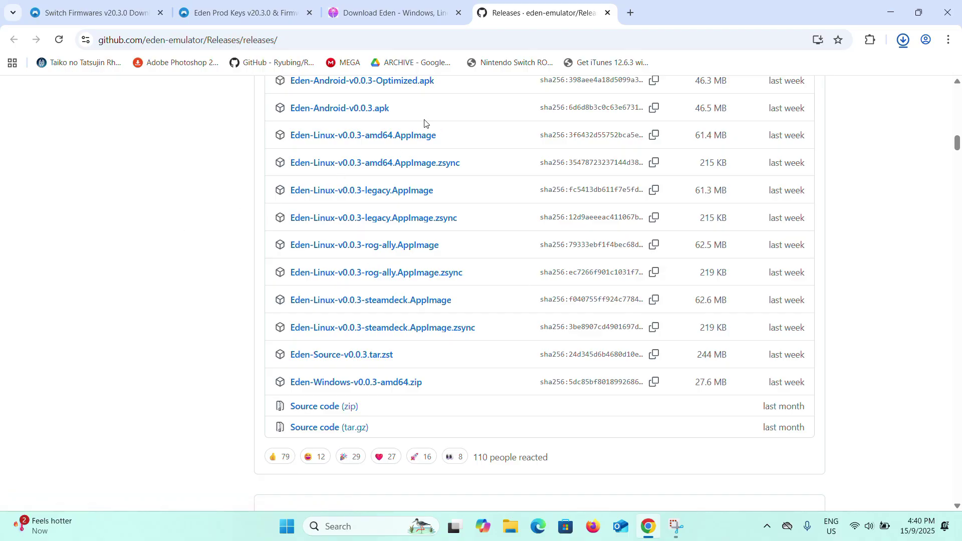
Look over the prod keys and Switch firmware tables, then close Chrome and open File Explorer
left_click(282, 2)
scroll(281, 199, "up", 6)
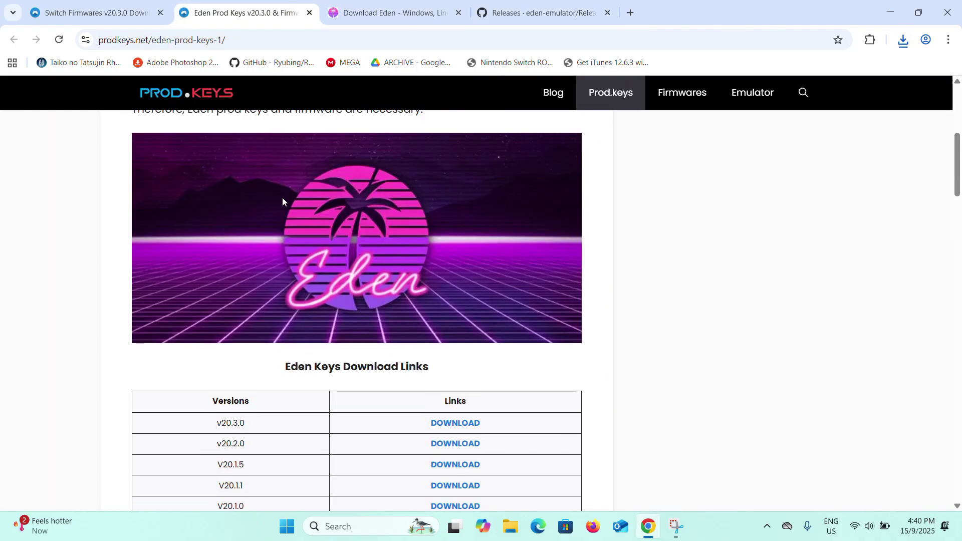
scroll(340, 210, "down", 6)
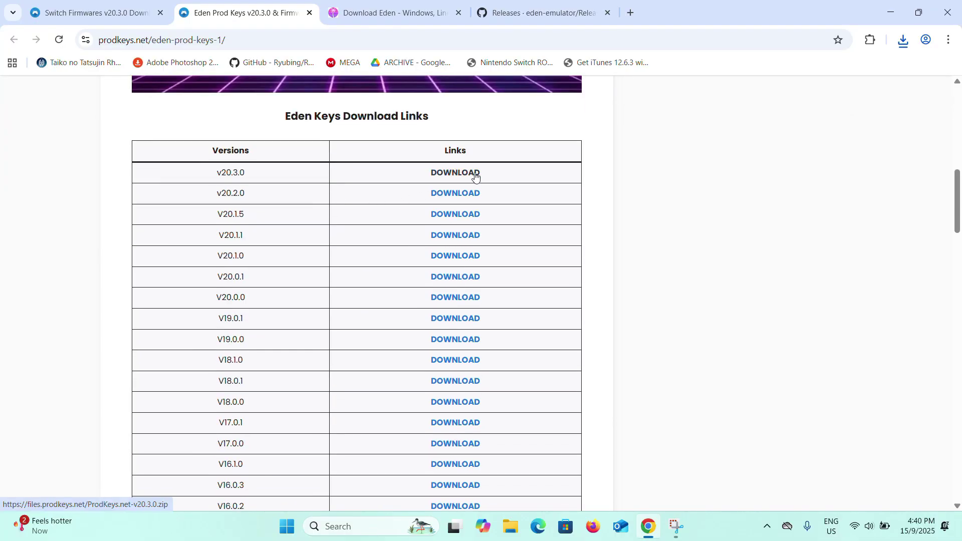
key("ctrl+shift+Tab")
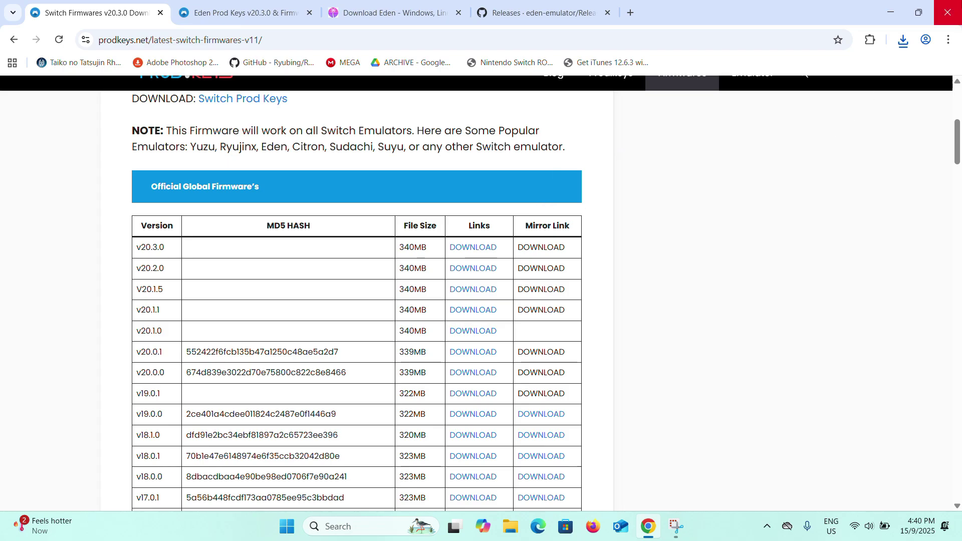
left_click(948, 12)
left_click(522, 534)
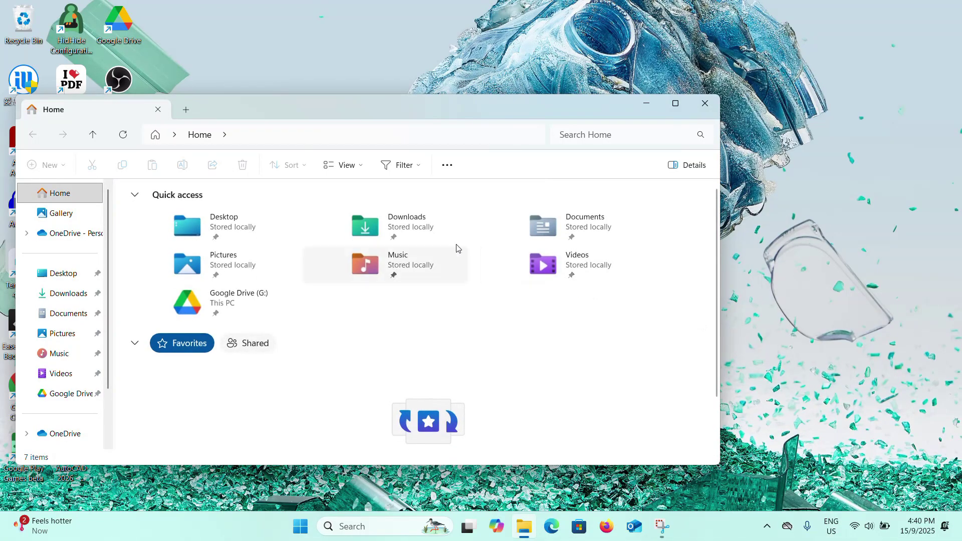
In Downloads, extract Eden-Windows-v0.0.3-amd64.zip to its suggested folder
double_click(428, 225)
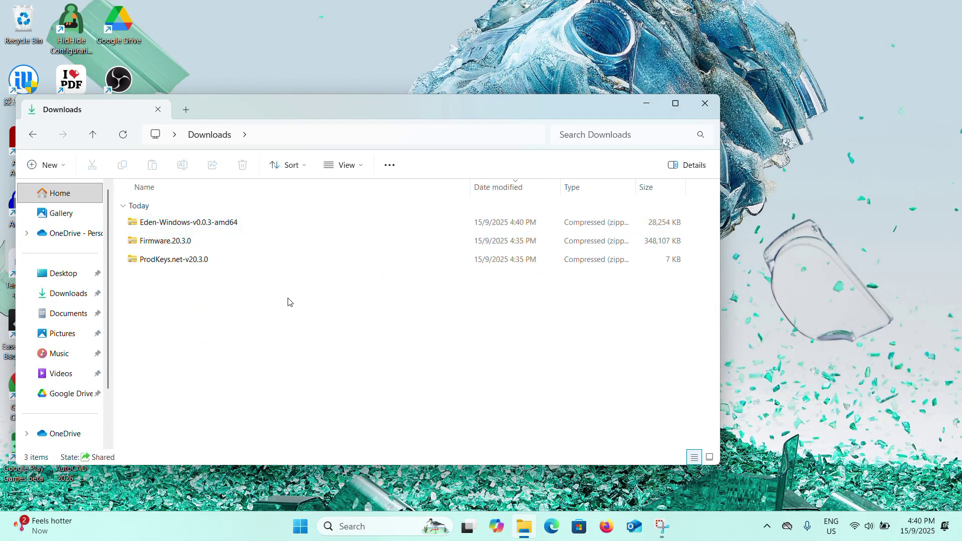
left_click_drag(343, 319, 120, 223)
left_click(238, 305)
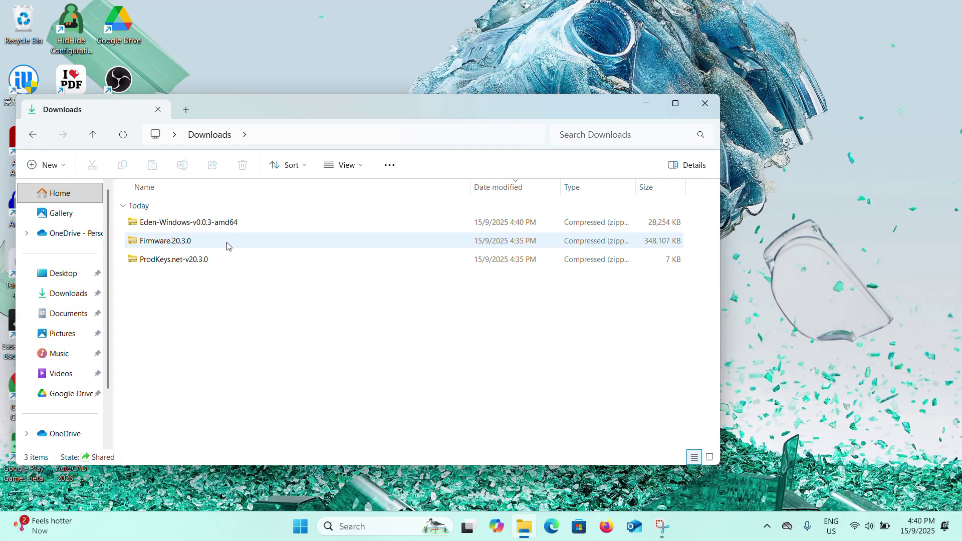
left_click_drag(259, 297, 170, 226)
left_click(233, 222)
right_click(234, 222)
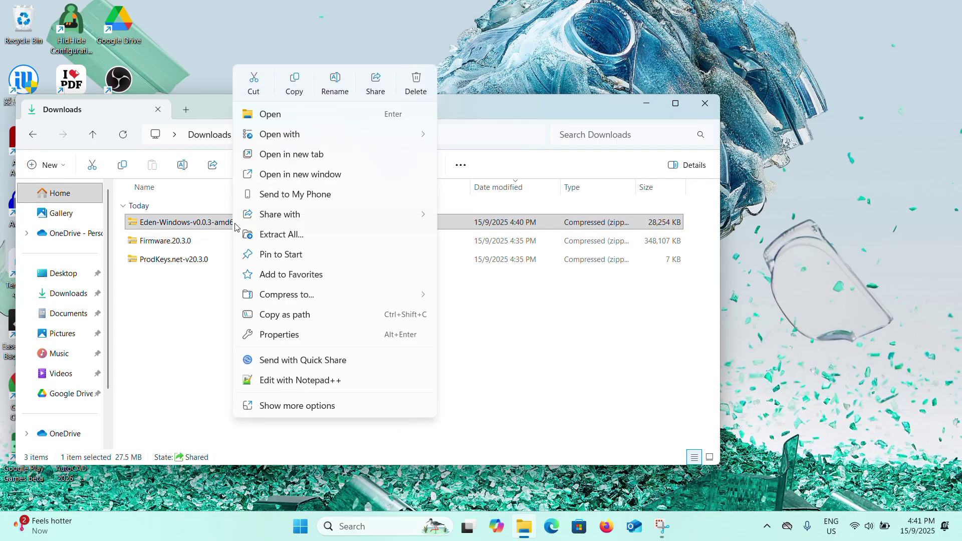
left_click(382, 234)
left_click(585, 390)
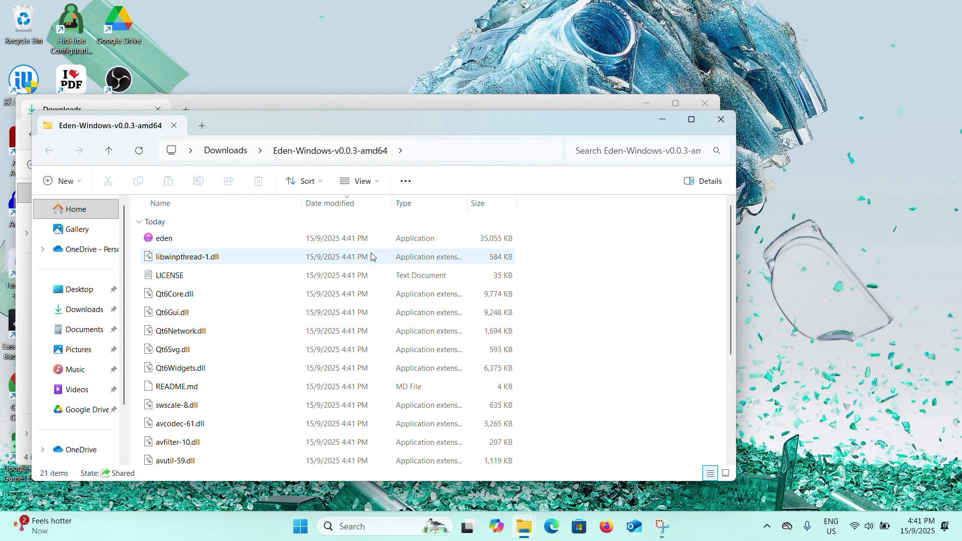
left_click(663, 125)
Extract Firmware.20.3.0.zip into its own folder
left_click(227, 243)
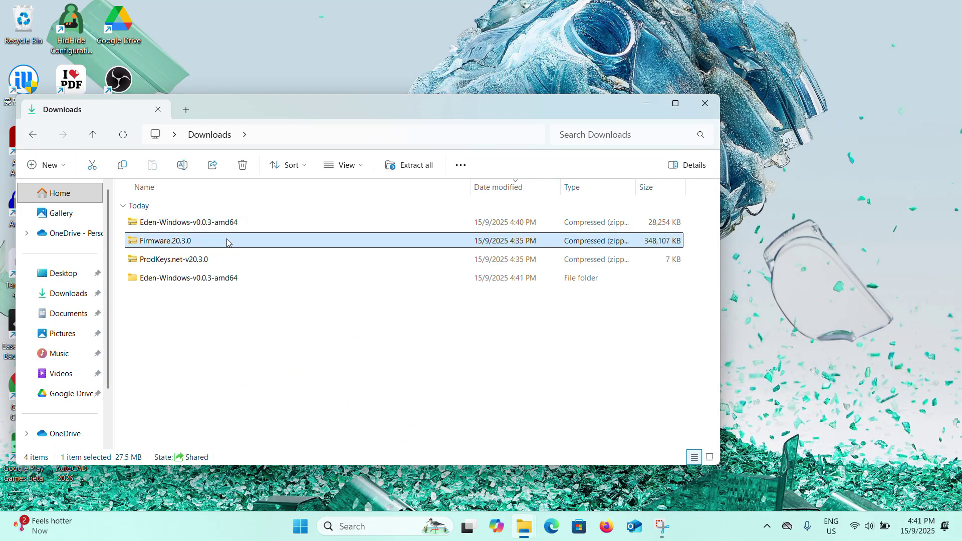
right_click(227, 243)
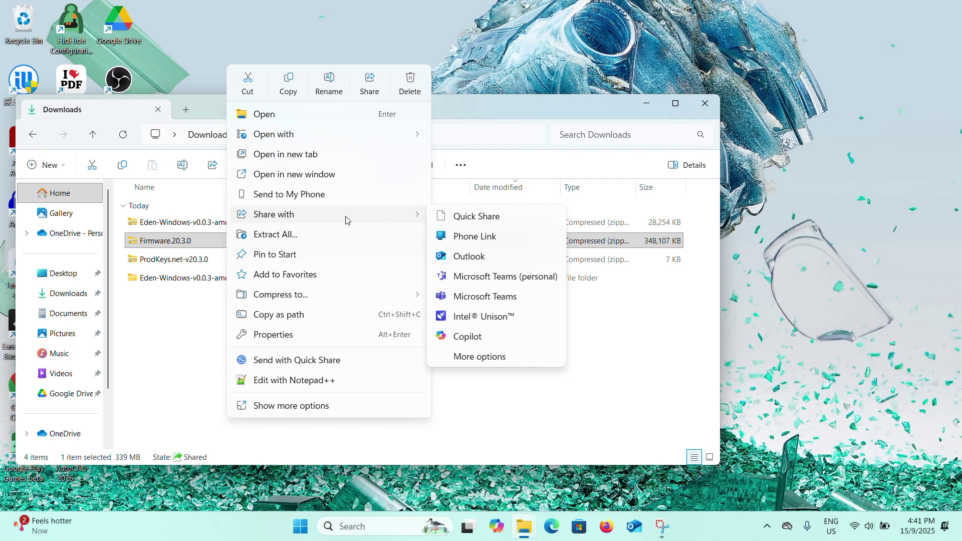
left_click(360, 234)
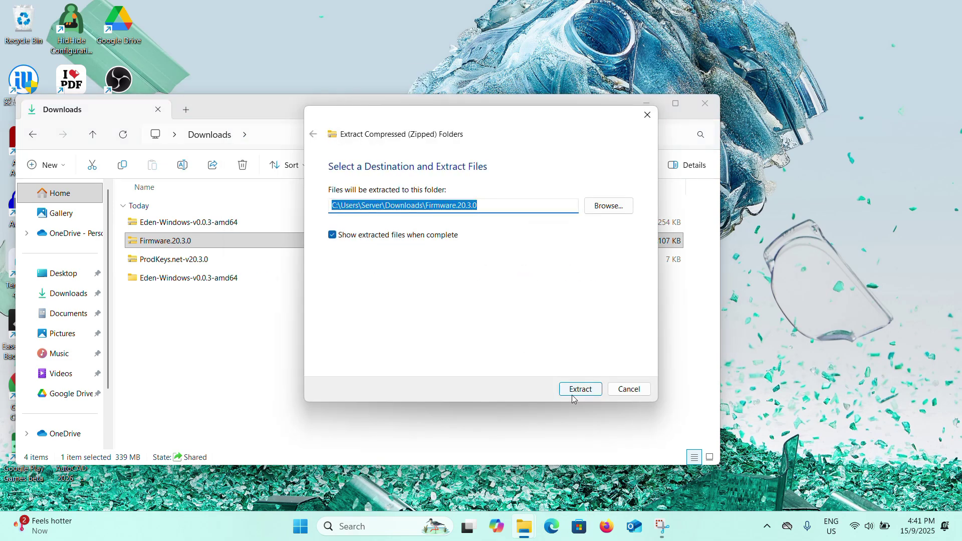
left_click(575, 389)
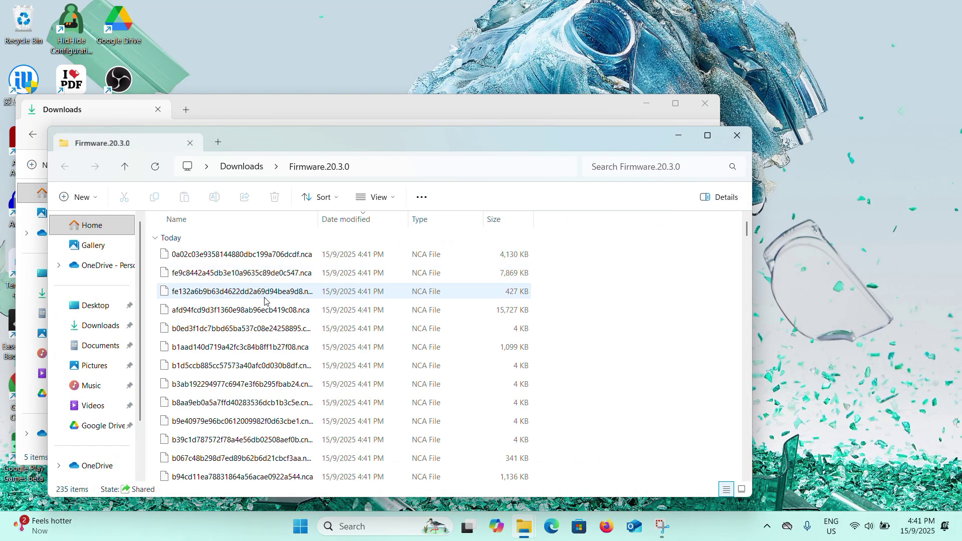
Extract ProdKeys.net-v20.3.0.zip and close the resulting folder window
left_click(678, 135)
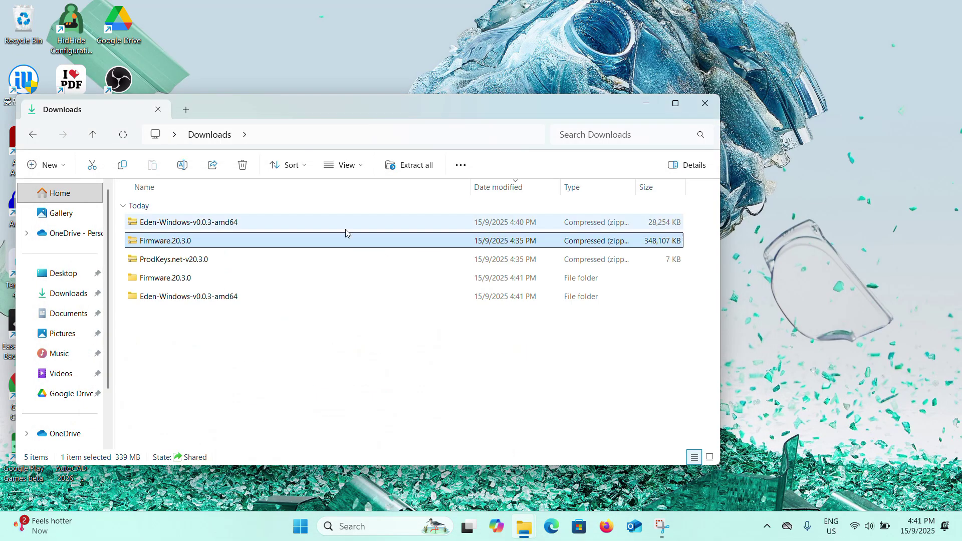
left_click(206, 261)
right_click(205, 261)
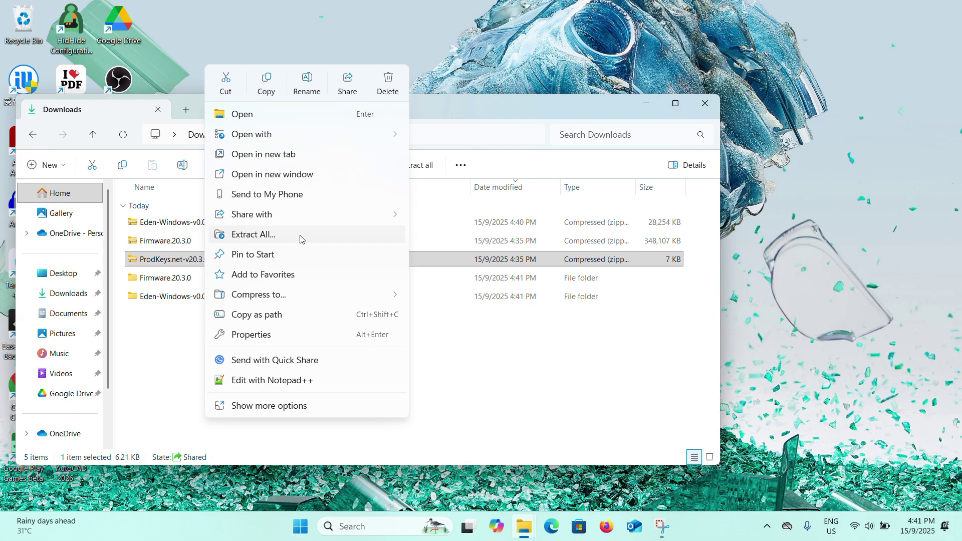
left_click(348, 234)
left_click(592, 387)
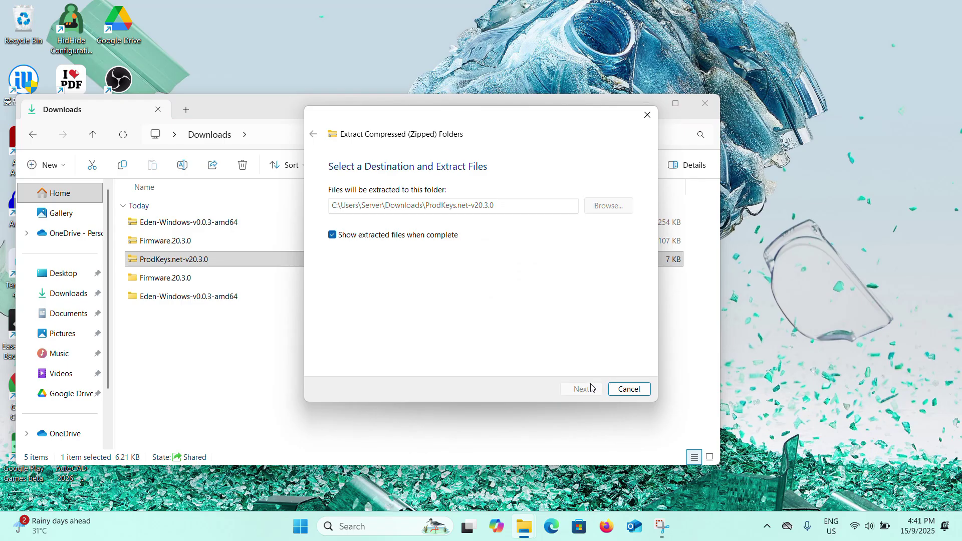
left_click(753, 11)
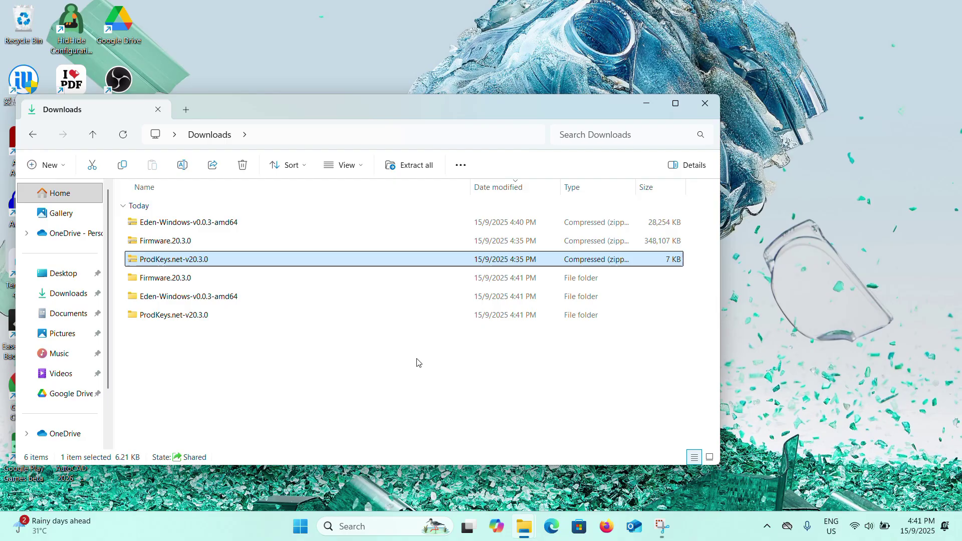
Open the Eden-Windows-v0.0.3-amd64 folder and select the eden application
left_click_drag(322, 377, 195, 274)
left_click(295, 383)
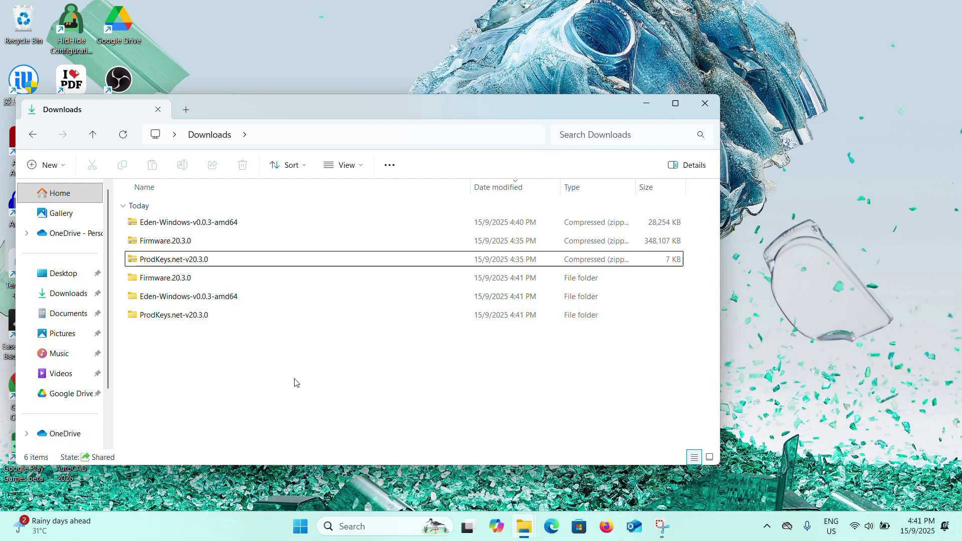
double_click(233, 301)
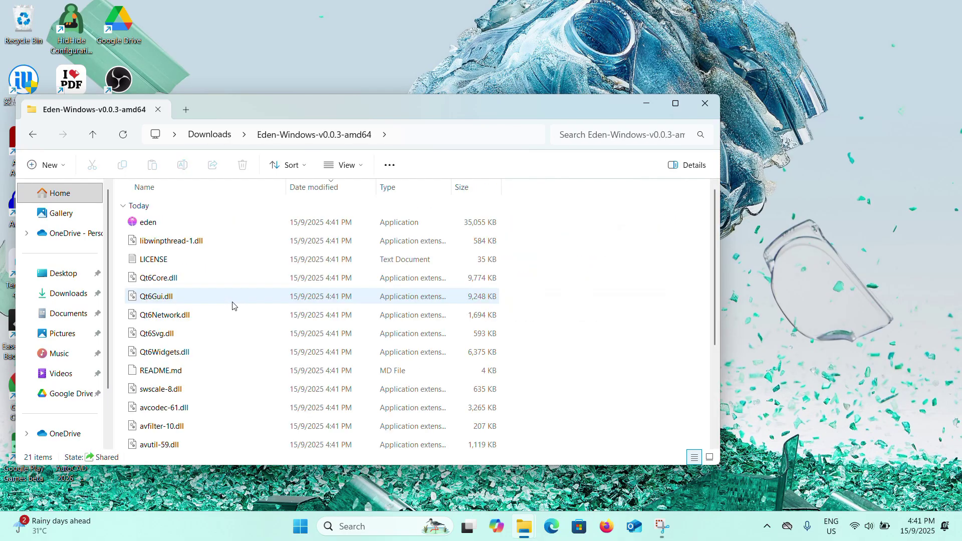
scroll(251, 341, "down", 3)
scroll(286, 369, "up", 3)
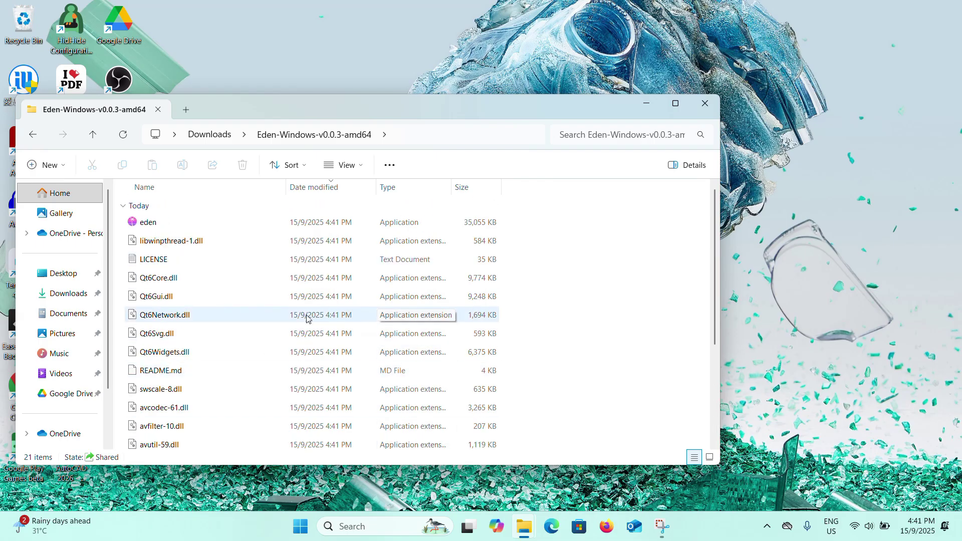
left_click(429, 228)
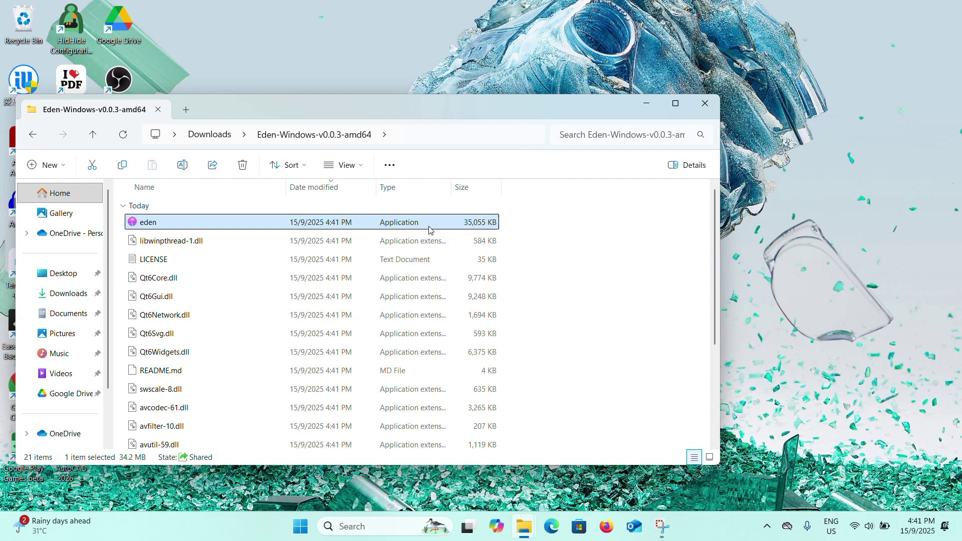
Launch eden.exe, let it past the security warning, and decline Suyu/Yuzu data migration
double_click(266, 223)
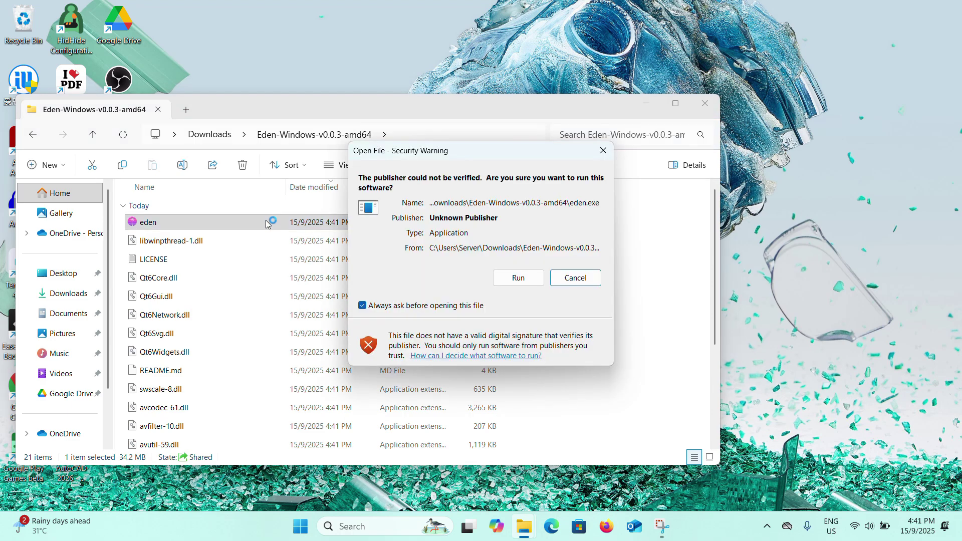
left_click(518, 278)
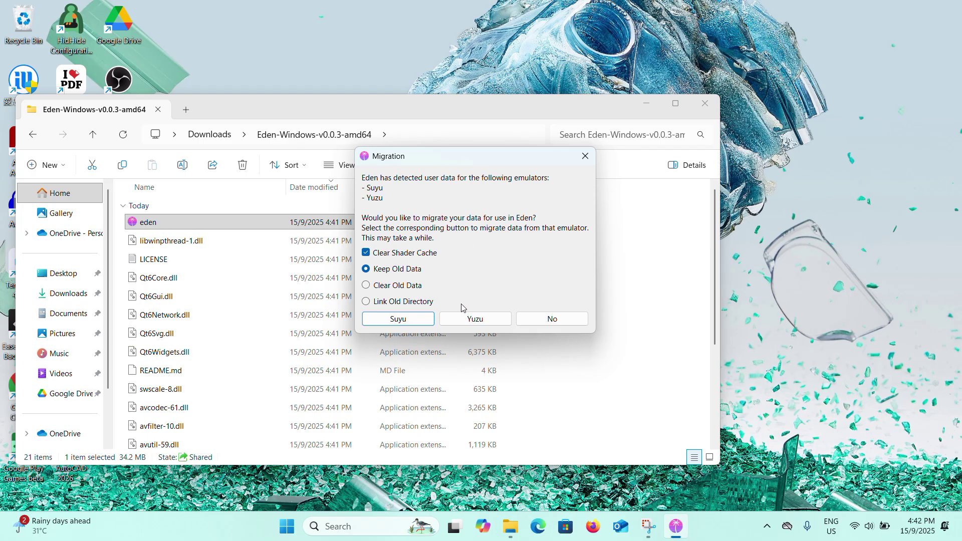
left_click(551, 320)
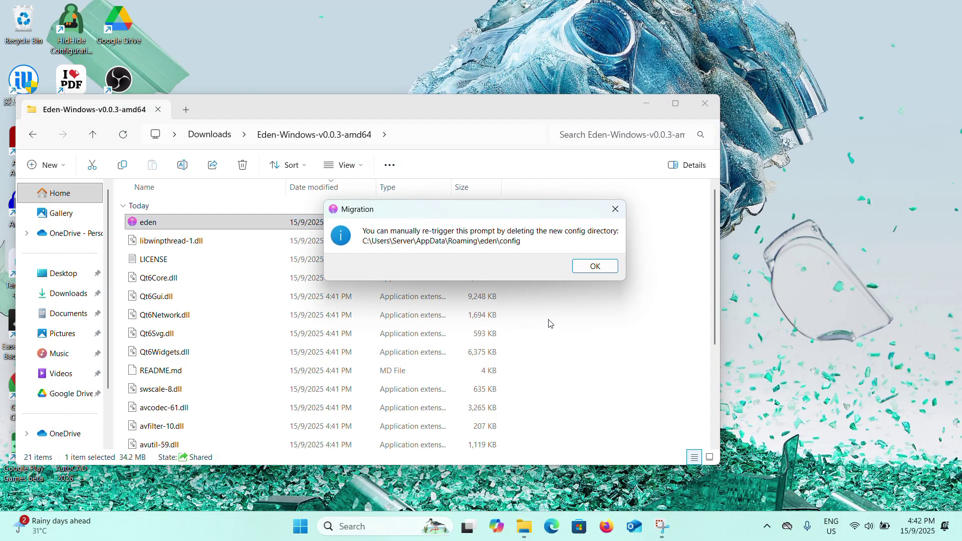
left_click(597, 267)
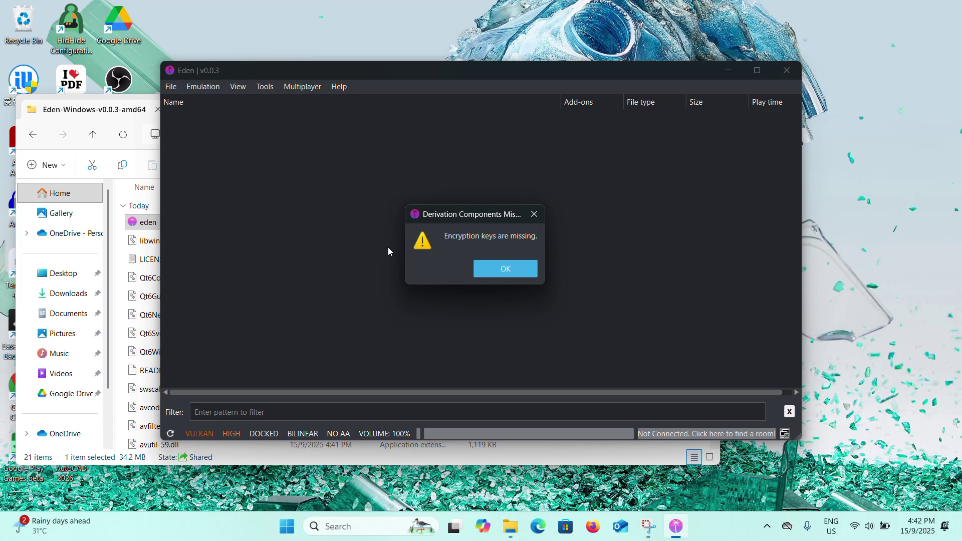
Install decryption keys from prod.keys in Downloads\ProdKeys.net-v20.3.0
left_click(509, 272)
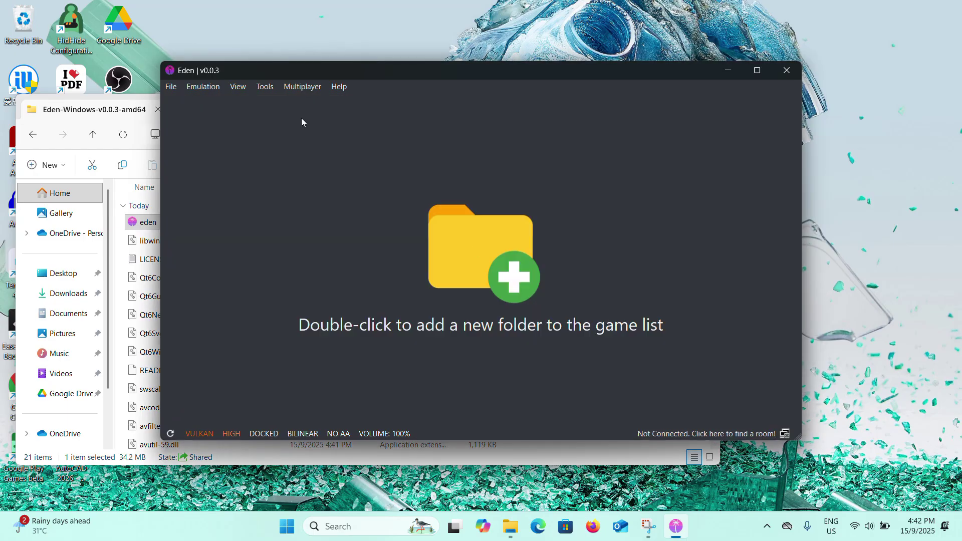
left_click(265, 92)
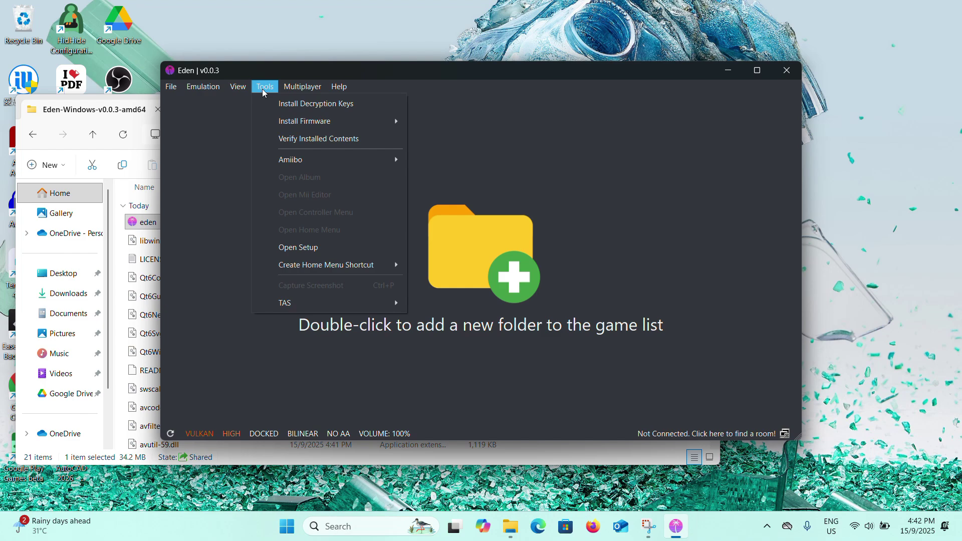
left_click(293, 103)
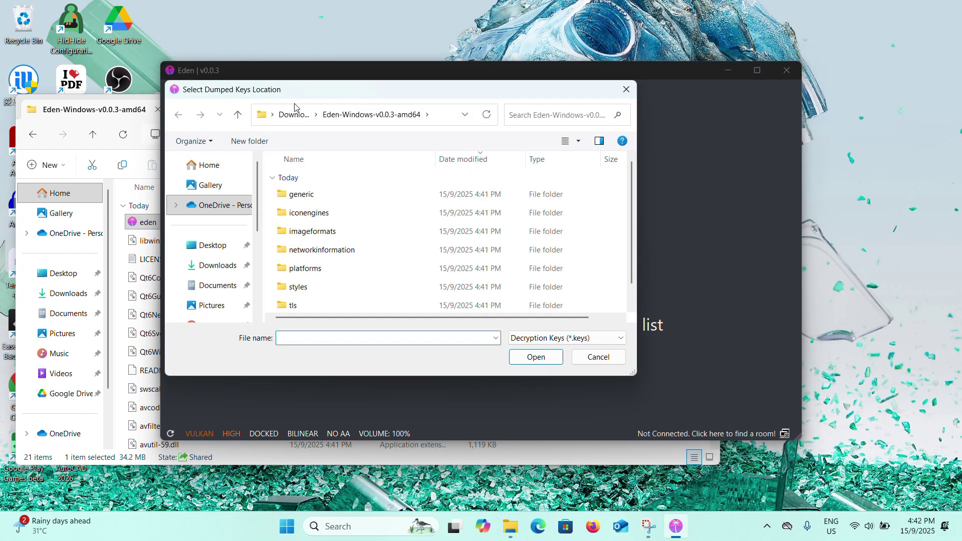
left_click(218, 265)
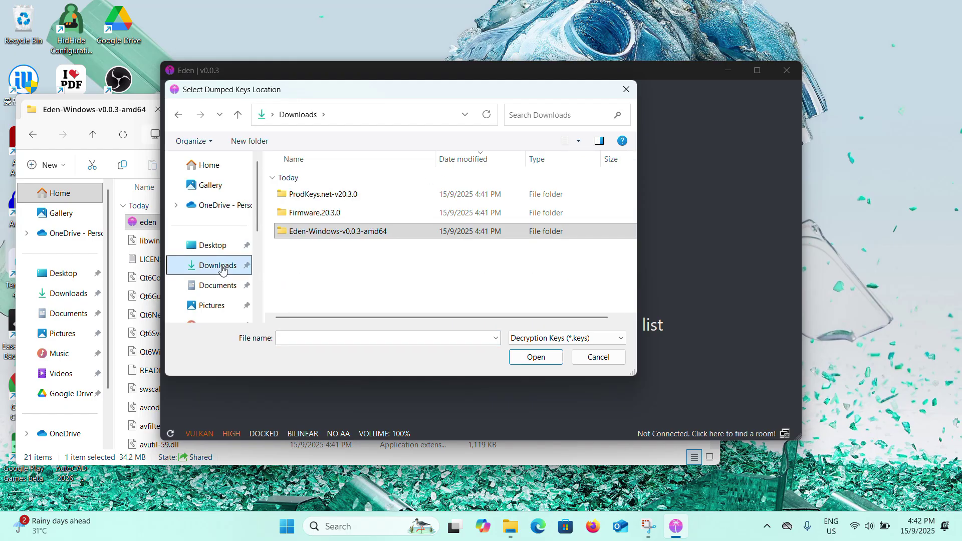
double_click(401, 195)
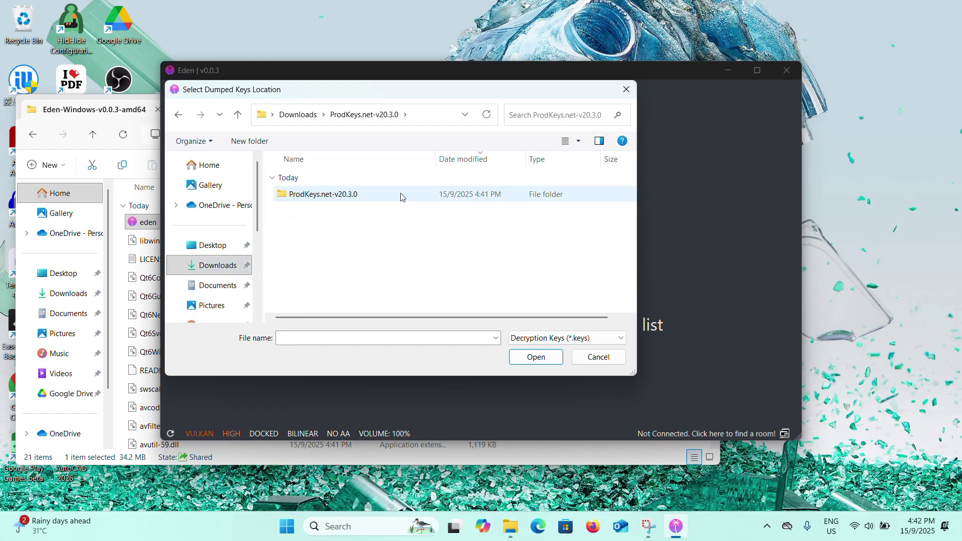
double_click(401, 195)
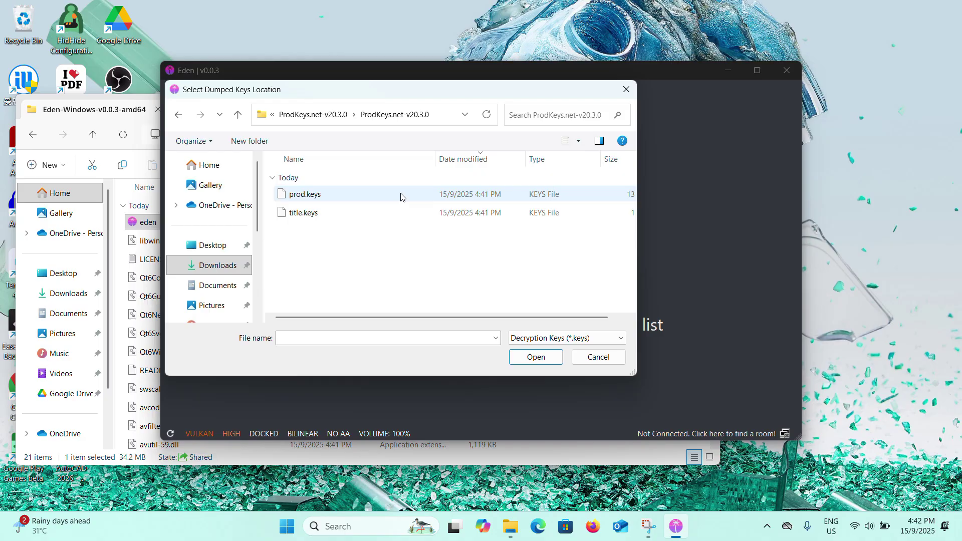
left_click(330, 200)
left_click(317, 214)
left_click(322, 198)
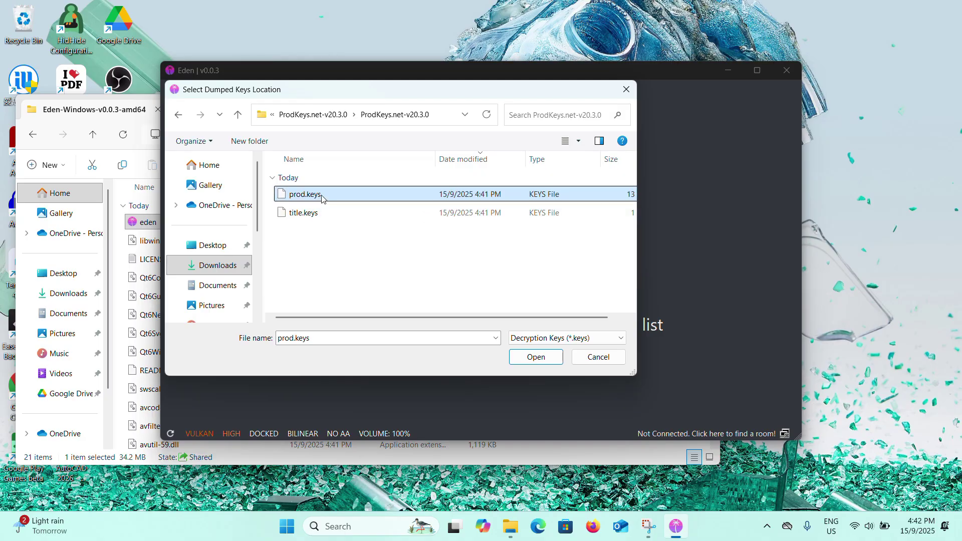
left_click(554, 359)
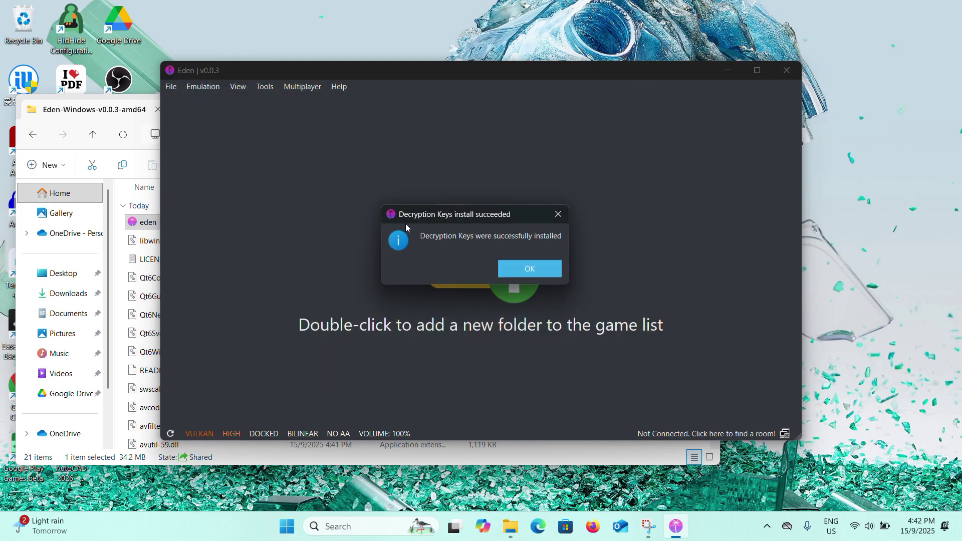
Install firmware from the Downloads\Firmware.20.3.0 folder using Install Firmware > From Folder
left_click(539, 271)
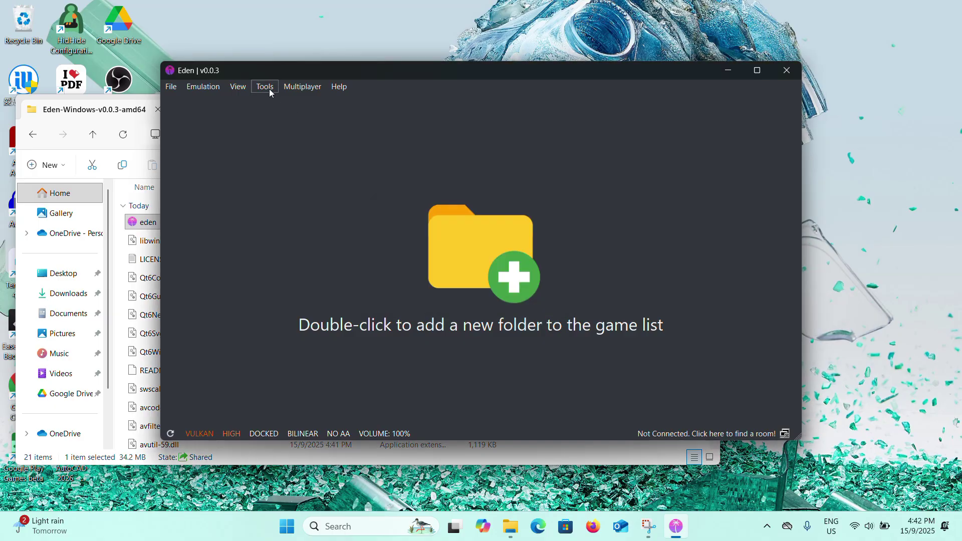
left_click(269, 89)
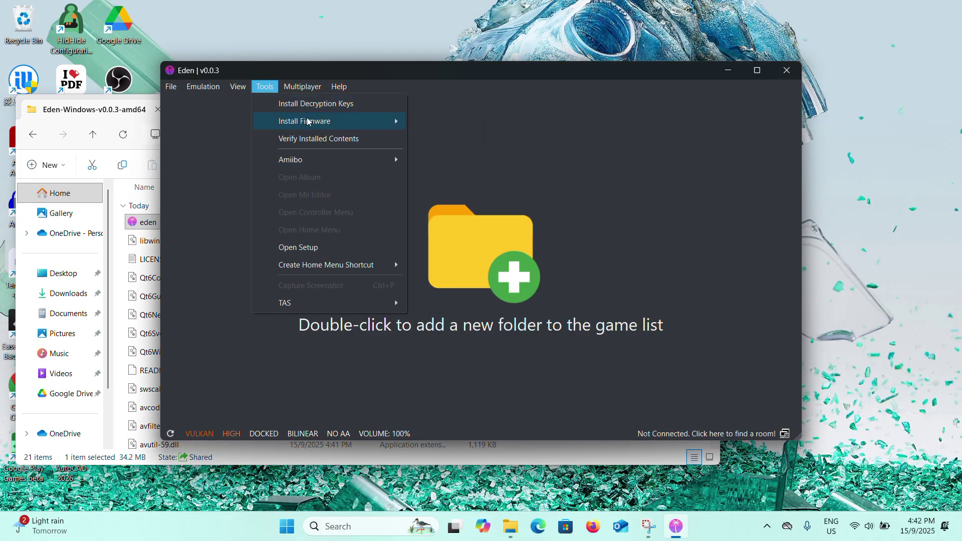
mouse_move(320, 121)
left_click(434, 121)
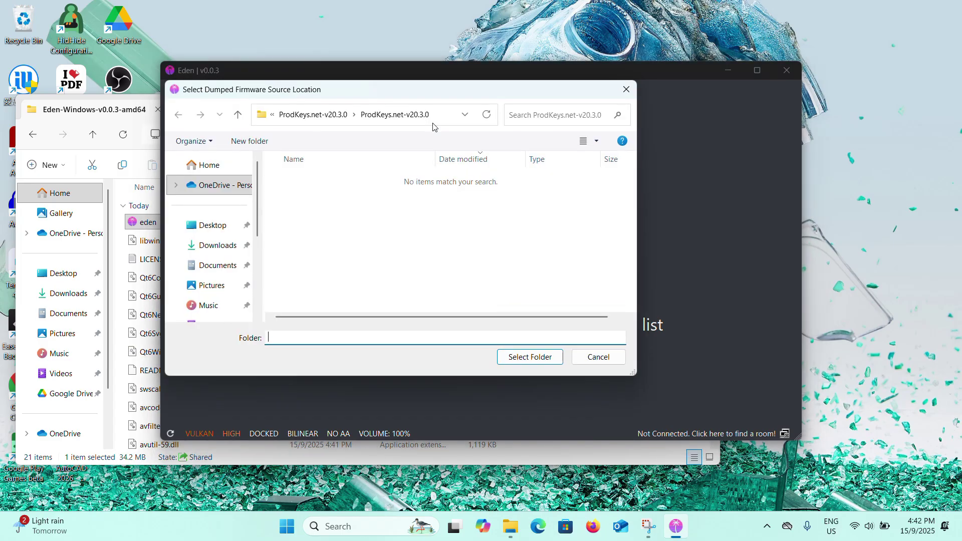
left_click(229, 247)
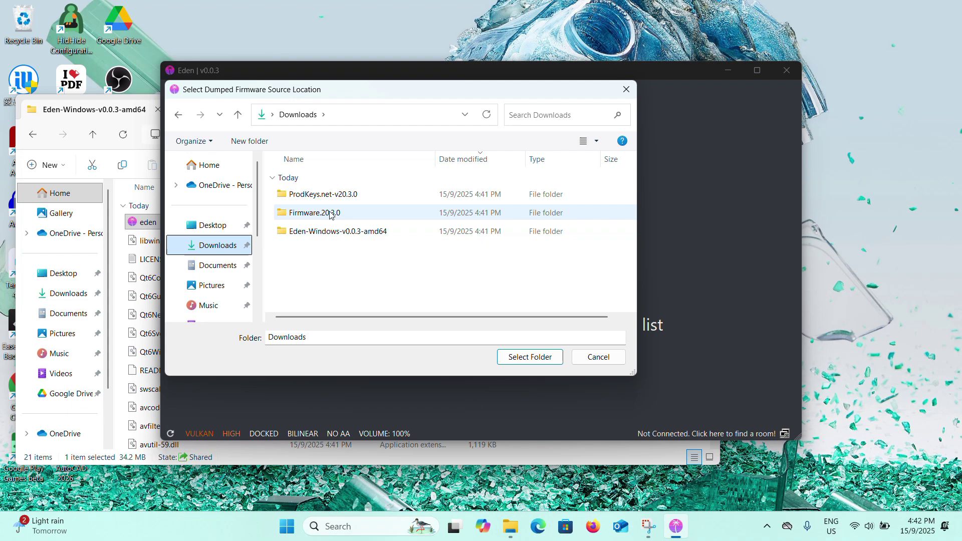
left_click(311, 216)
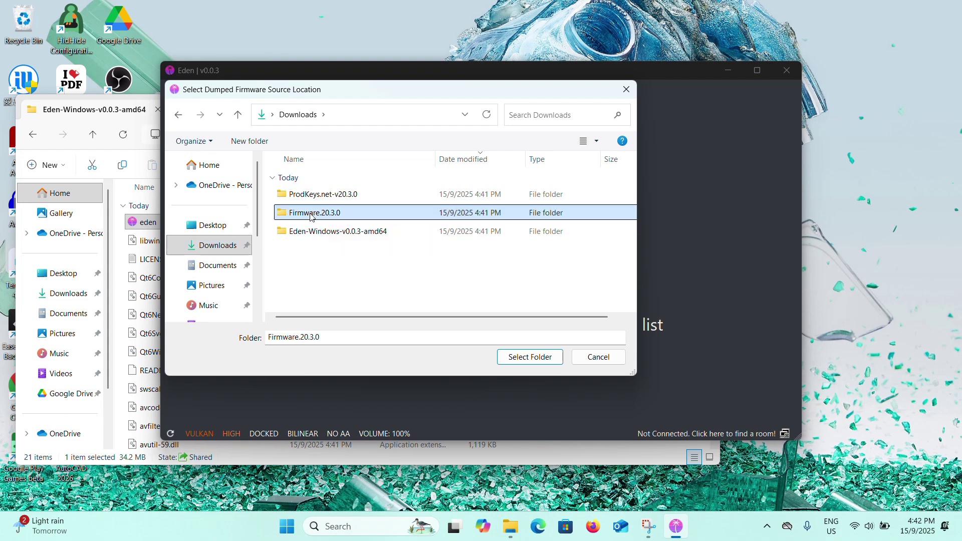
left_click(536, 366)
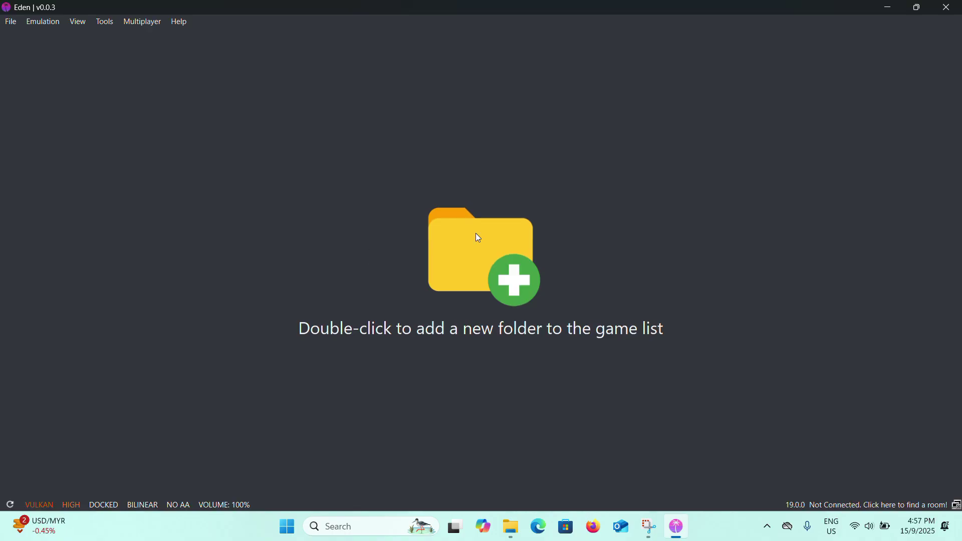
In Configuration, leave the Graphics resolution at 1X (720p/1080p) and view the Audio settings
left_click(45, 24)
left_click(77, 92)
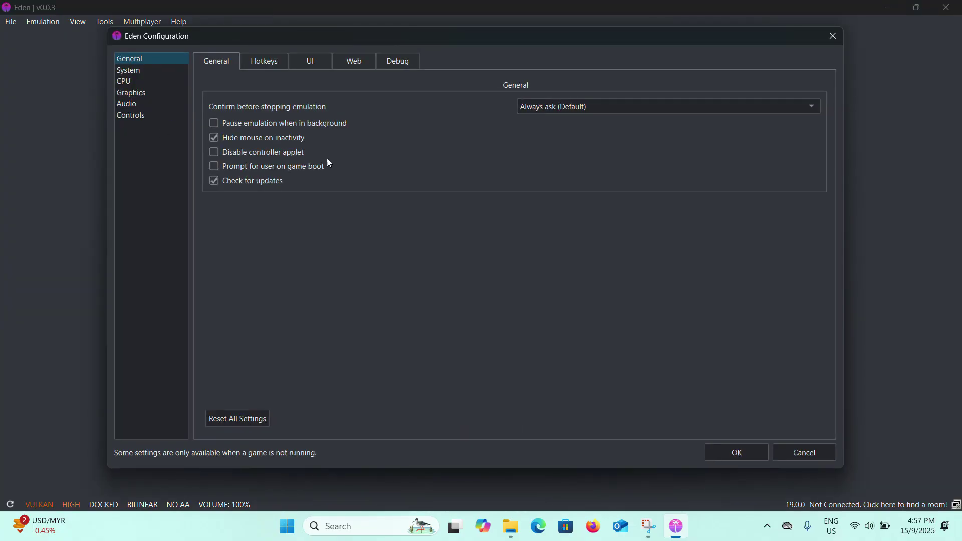
left_click(155, 93)
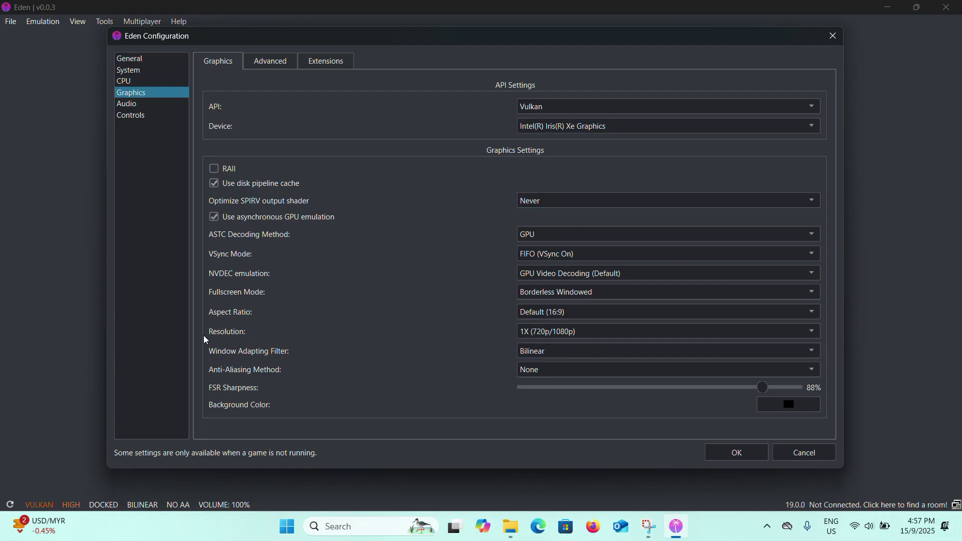
left_click(589, 336)
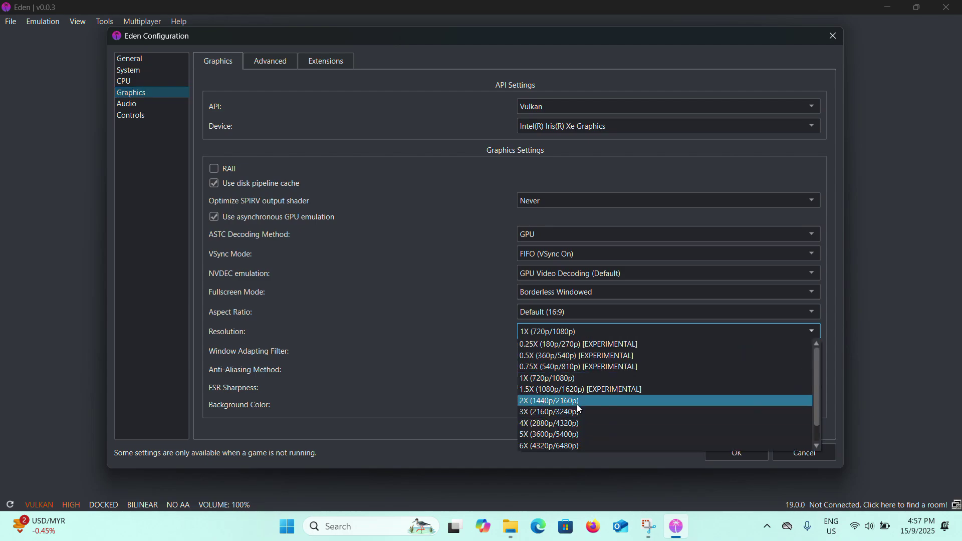
left_click(472, 354)
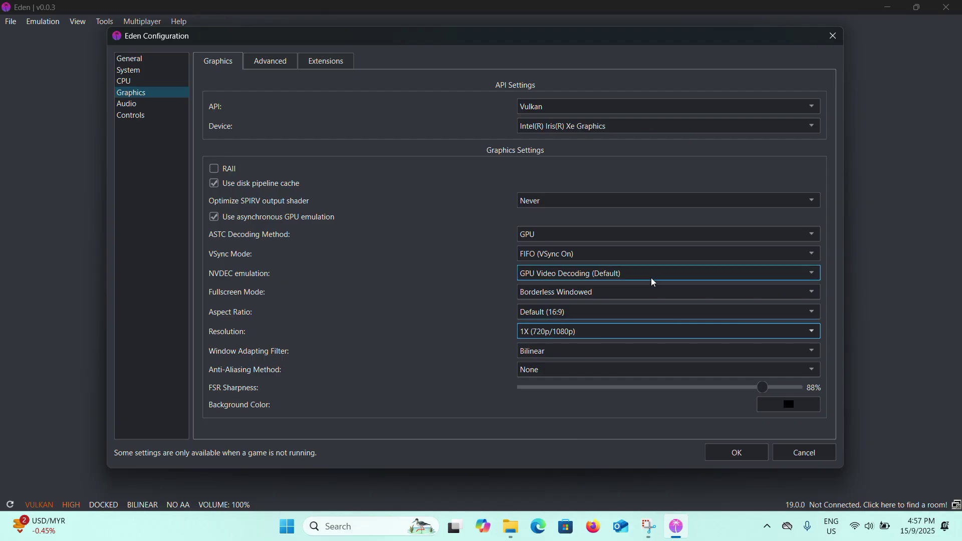
left_click(155, 103)
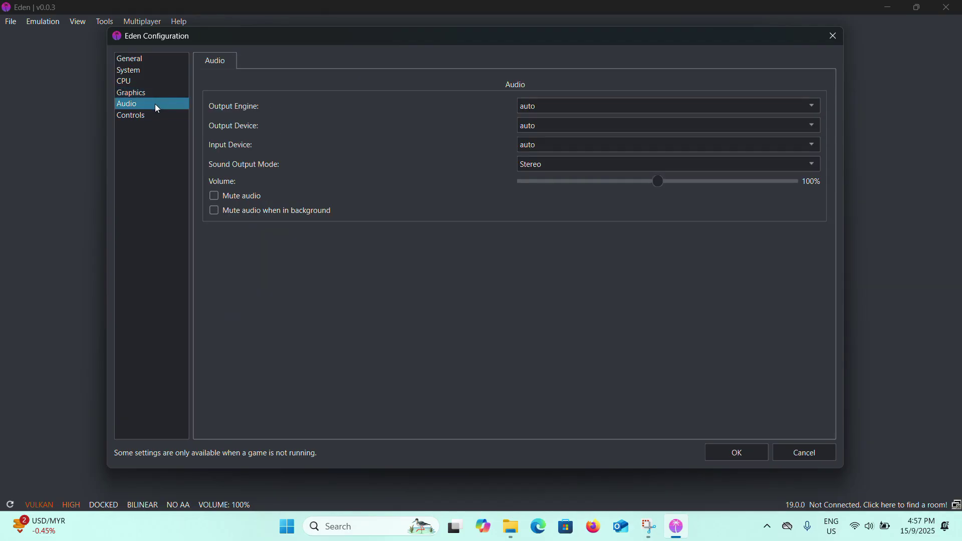
Keep Player 1 as a Pro Controller with Keyboard Only input after briefly trying Left Joycon
left_click(160, 118)
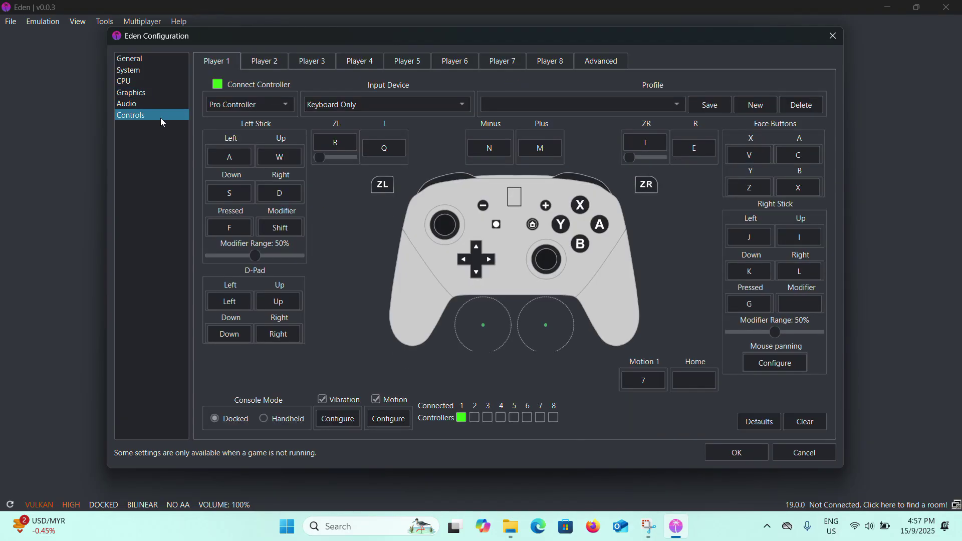
left_click(266, 106)
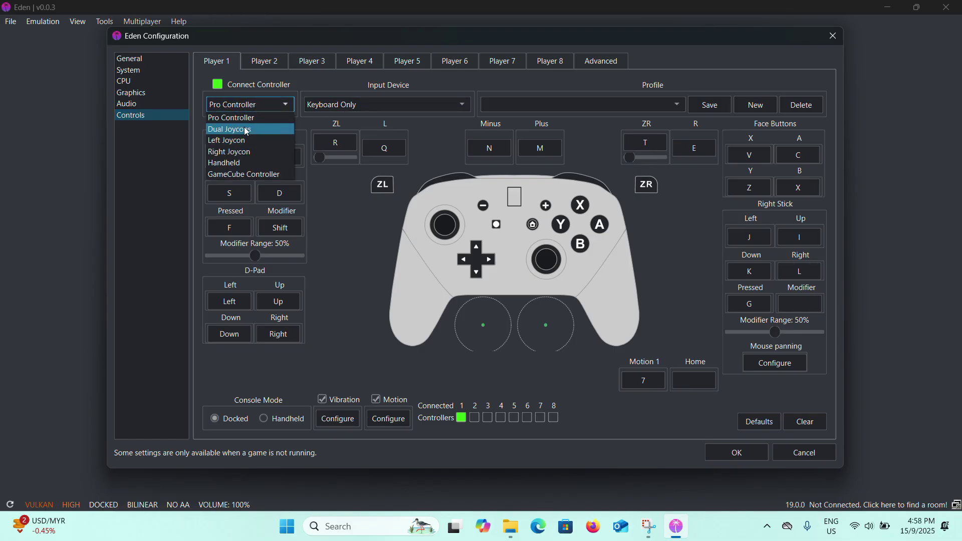
left_click(245, 142)
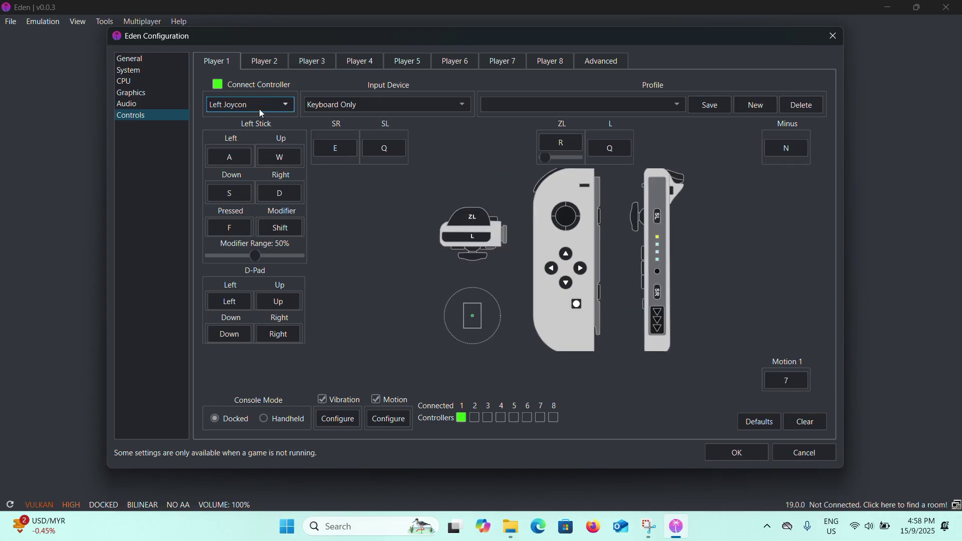
left_click(260, 107)
left_click(260, 120)
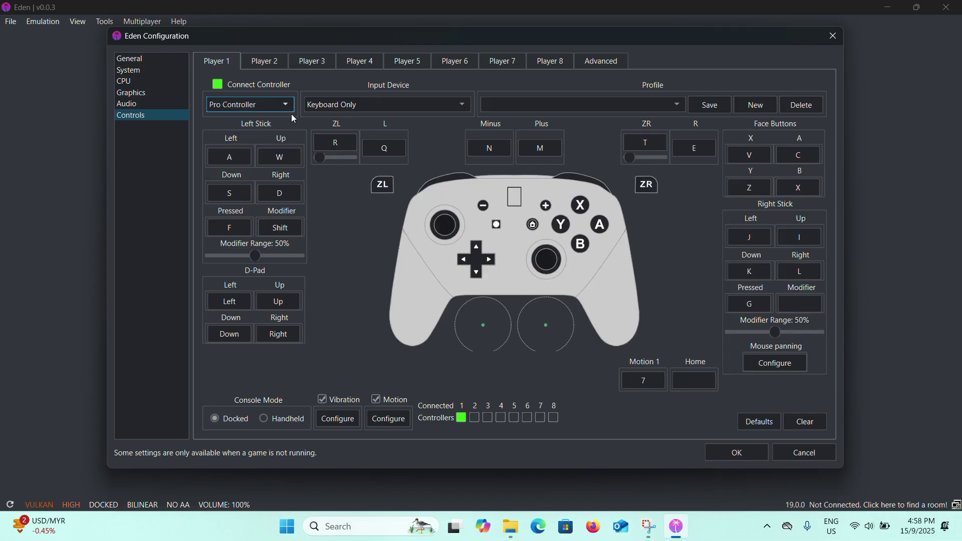
left_click(367, 106)
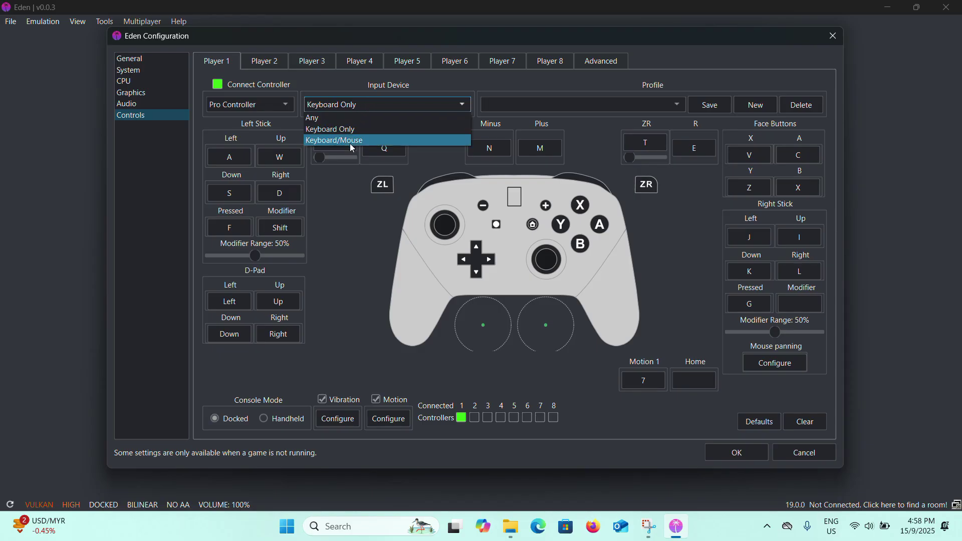
left_click(361, 134)
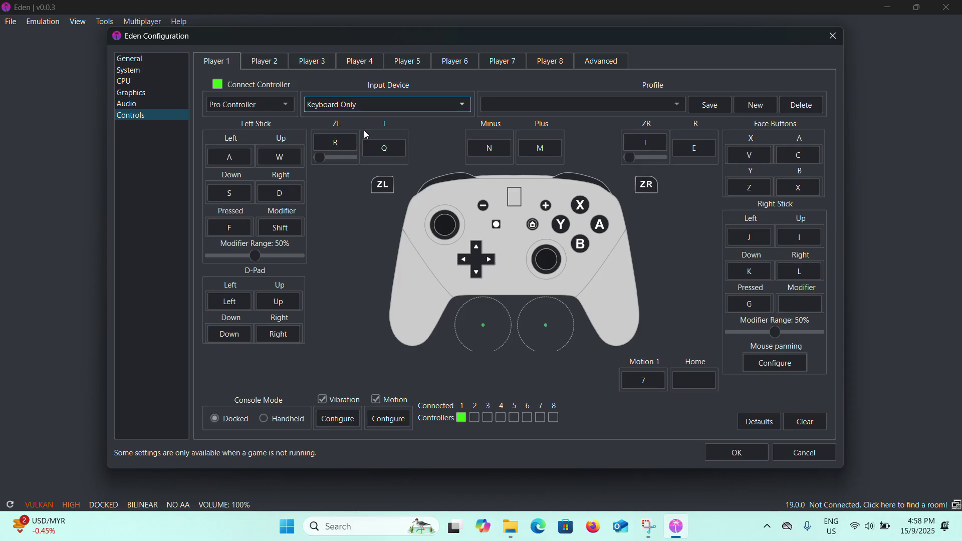
Browse the Player 2–5 controller tabs, then cancel the Configuration dialog without saving
left_click(266, 62)
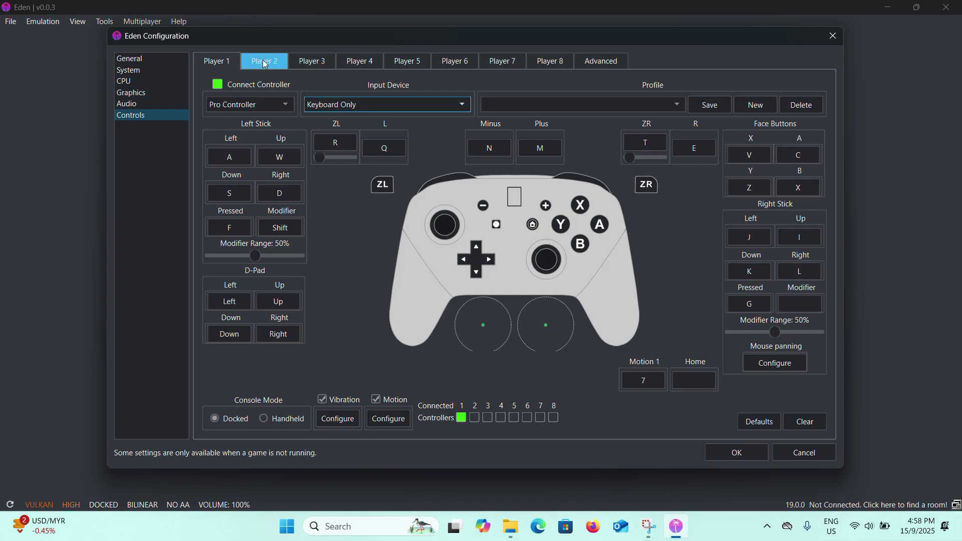
left_click(327, 65)
left_click(390, 64)
left_click(365, 69)
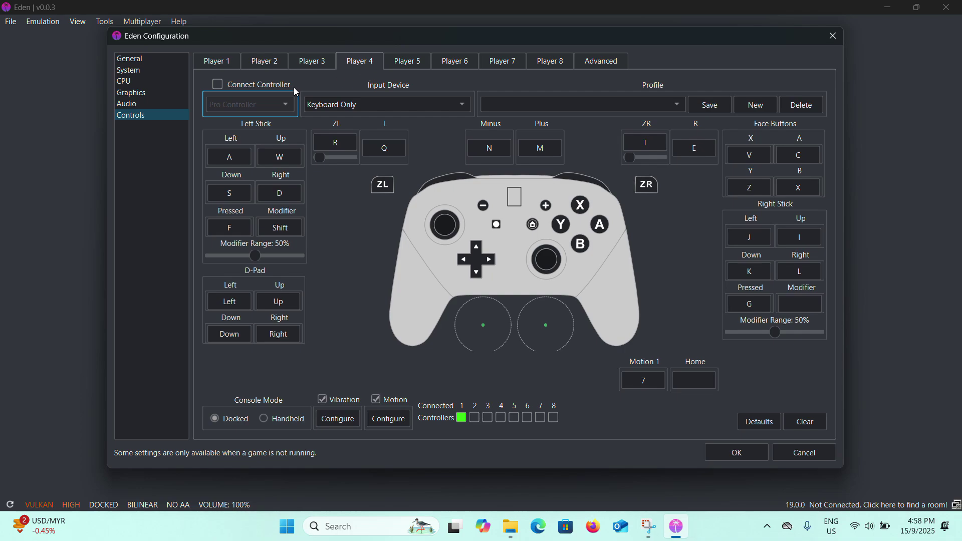
left_click(287, 64)
left_click(394, 106)
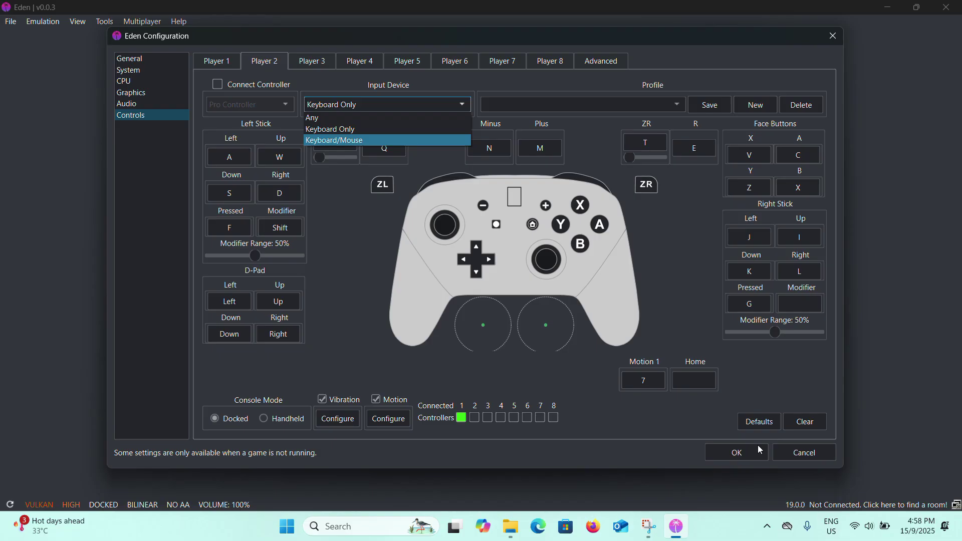
left_click(791, 458)
left_click(791, 458)
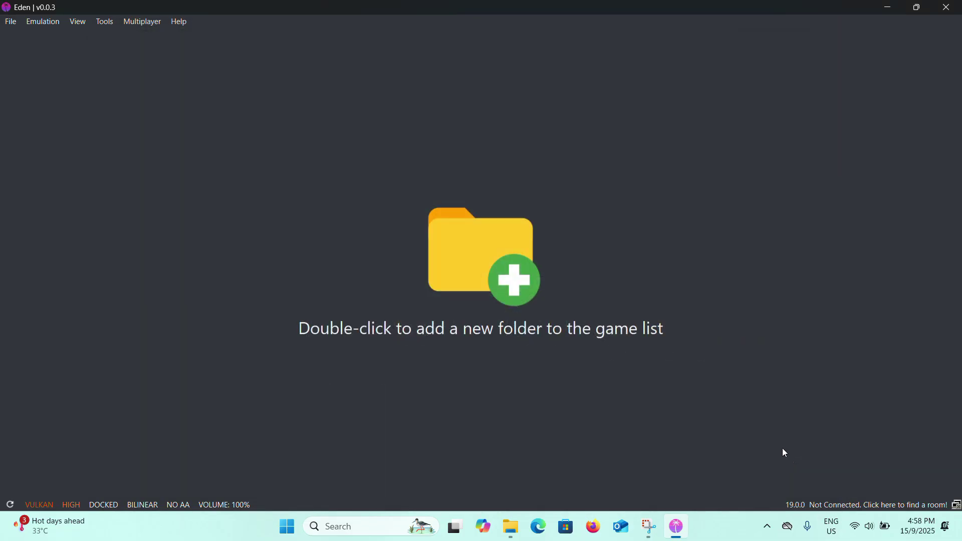
Add C:/Users/Server/Documents as a game folder so Mario Party Superstars (NSP, 2.7 GiB) is listed
double_click(564, 281)
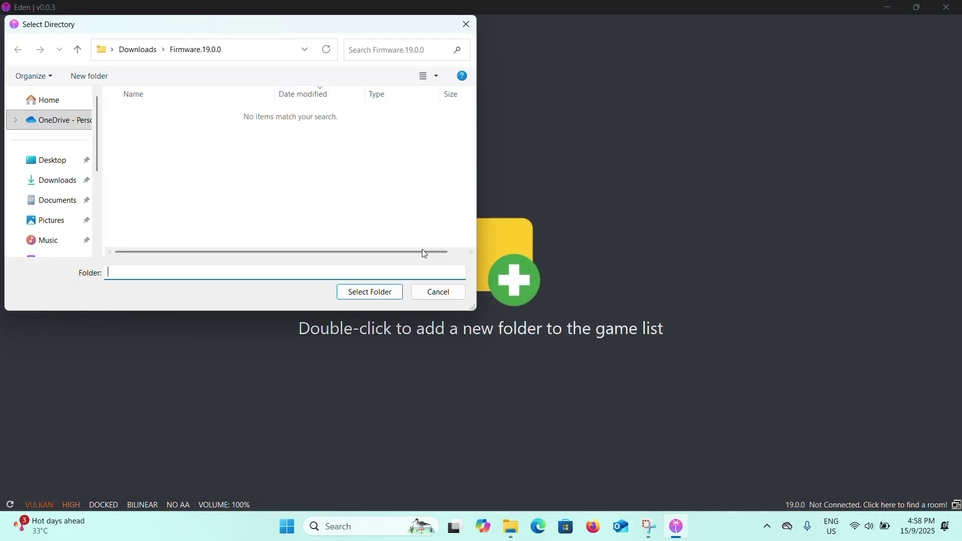
left_click(64, 210)
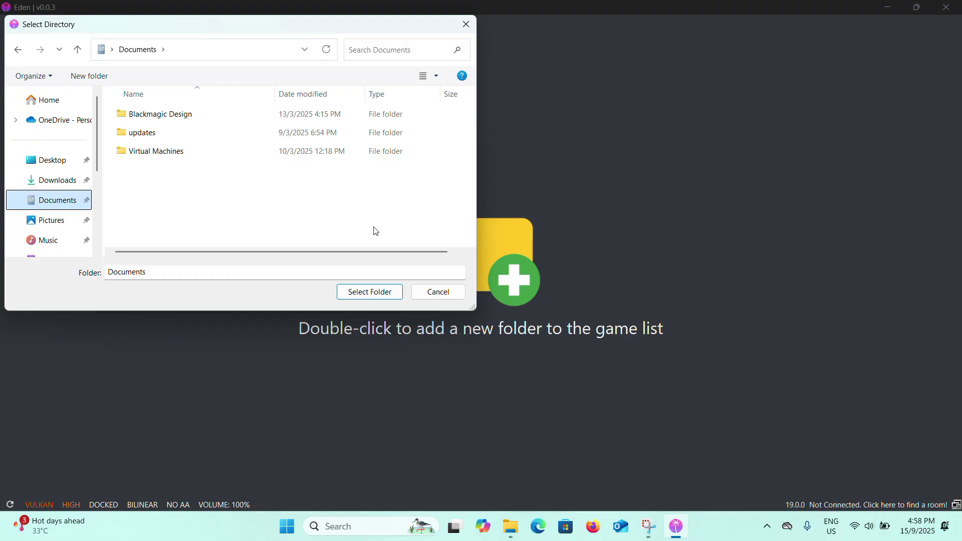
left_click(385, 294)
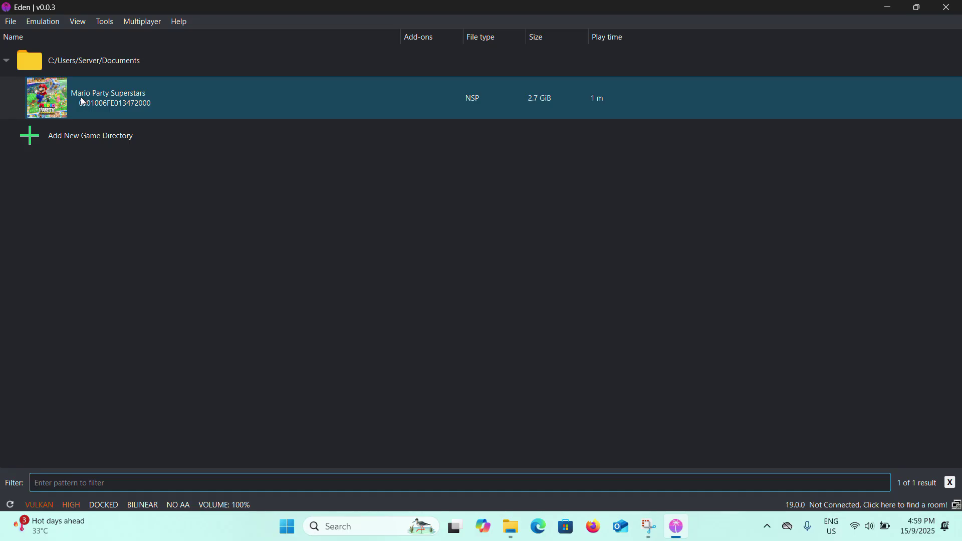
Launch Mario Party Superstars and dismiss the NCA Verification Disabled warning to run it at 60 FPS
double_click(241, 109)
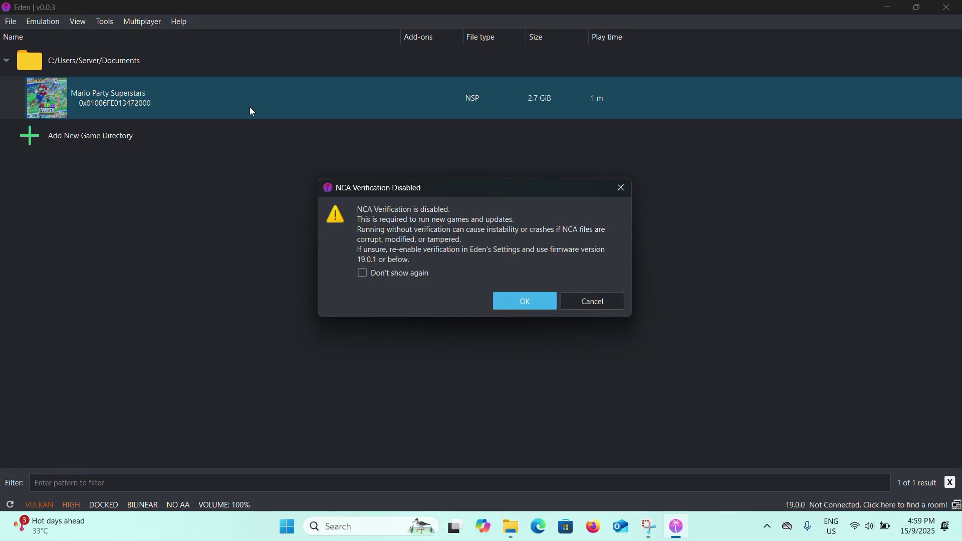
left_click(542, 300)
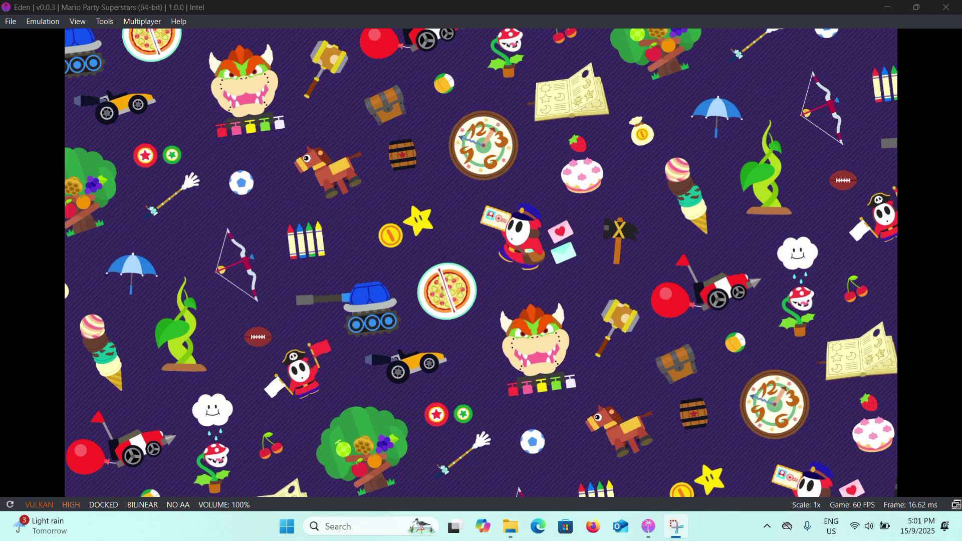
Stop the running Mario Party Superstars emulation and confirm exiting the game
left_click(41, 23)
left_click(83, 57)
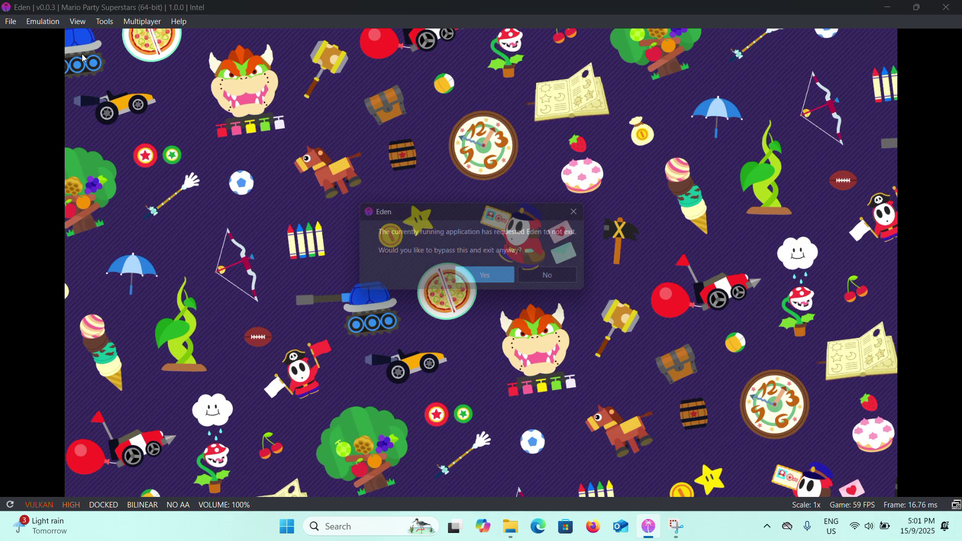
left_click(484, 287)
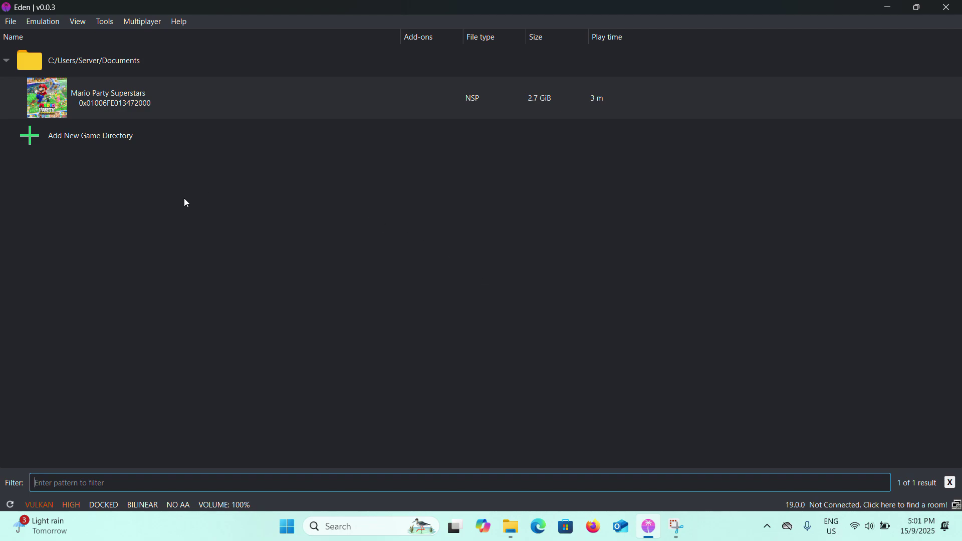
In the Graphics configuration, change the API from Vulkan to OpenGL and save
left_click(50, 24)
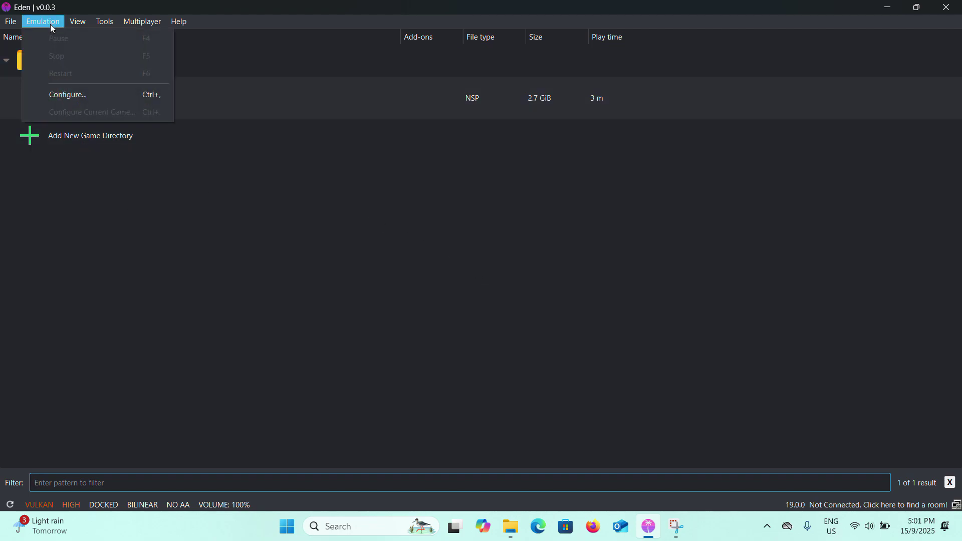
left_click(99, 100)
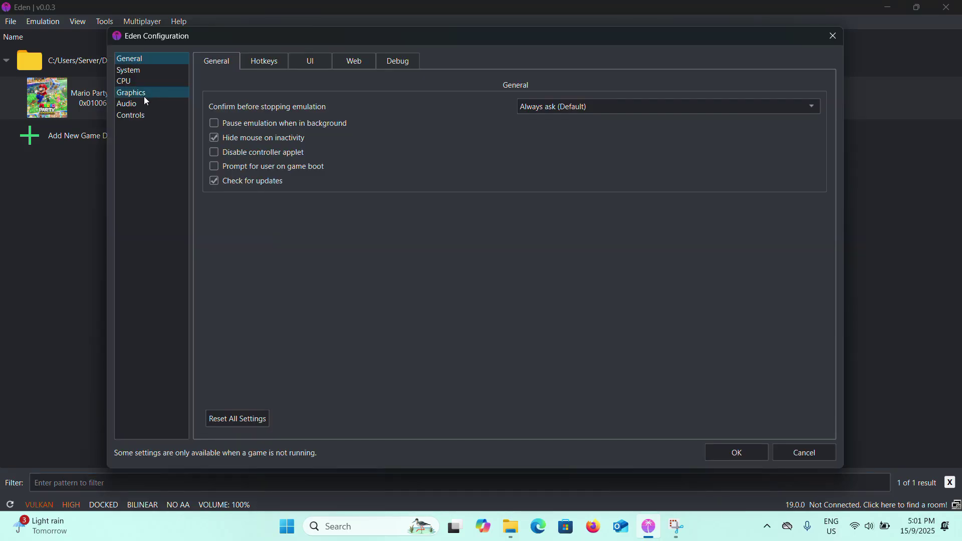
left_click(147, 93)
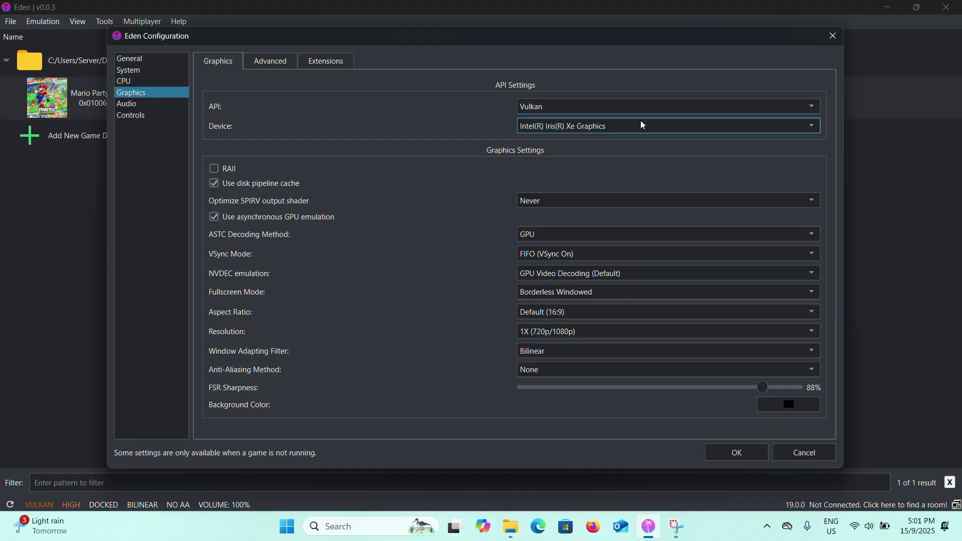
left_click(636, 107)
left_click(585, 123)
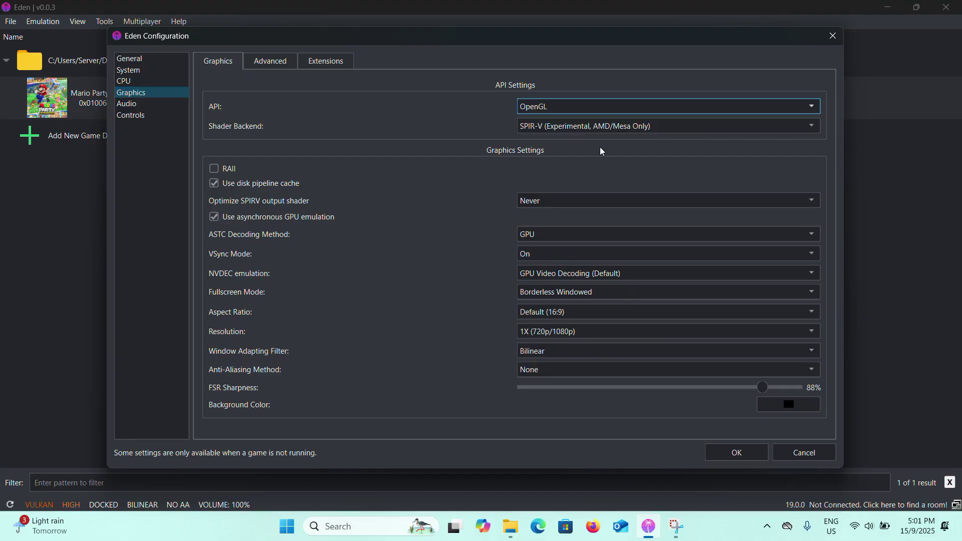
left_click(744, 453)
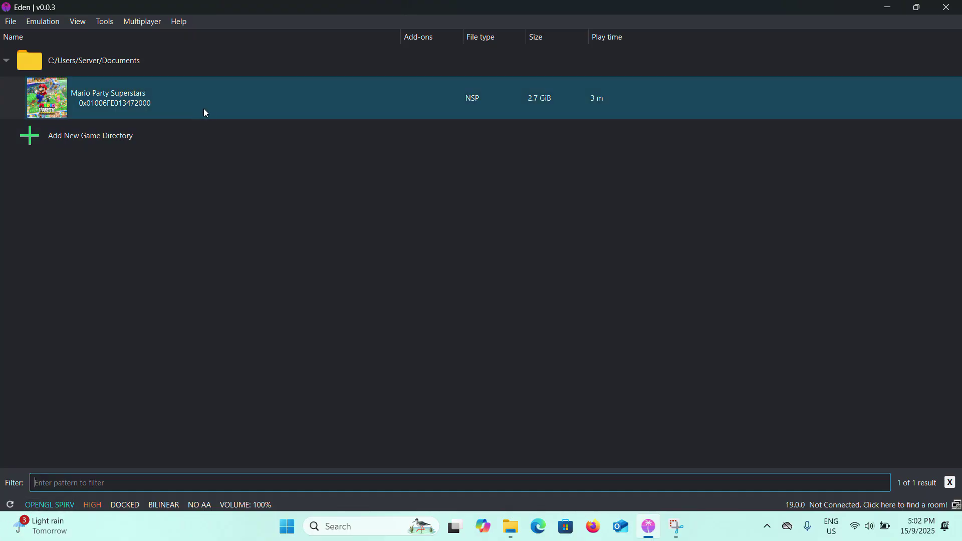
Relaunch Mario Party Superstars, dismiss the NCA warning, and pass the title screen with C
double_click(211, 98)
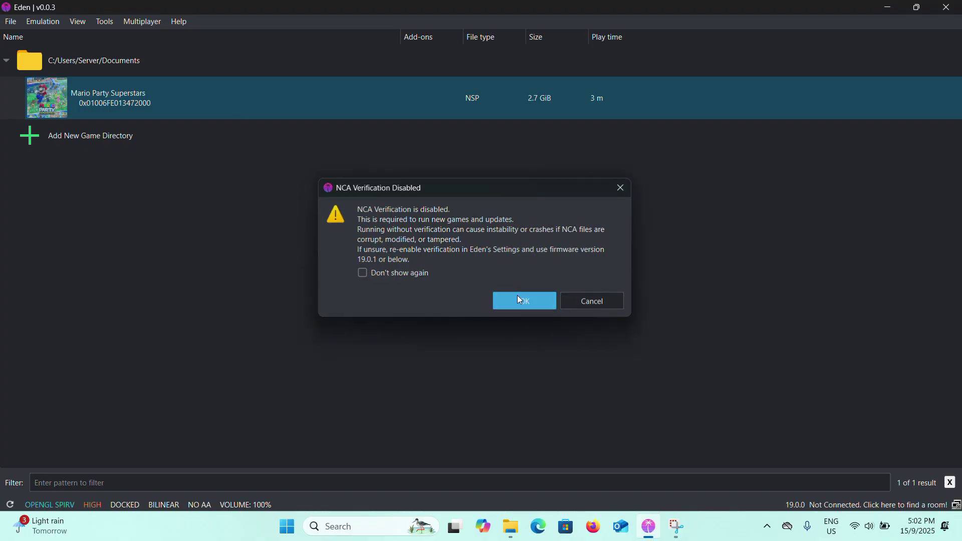
left_click(518, 299)
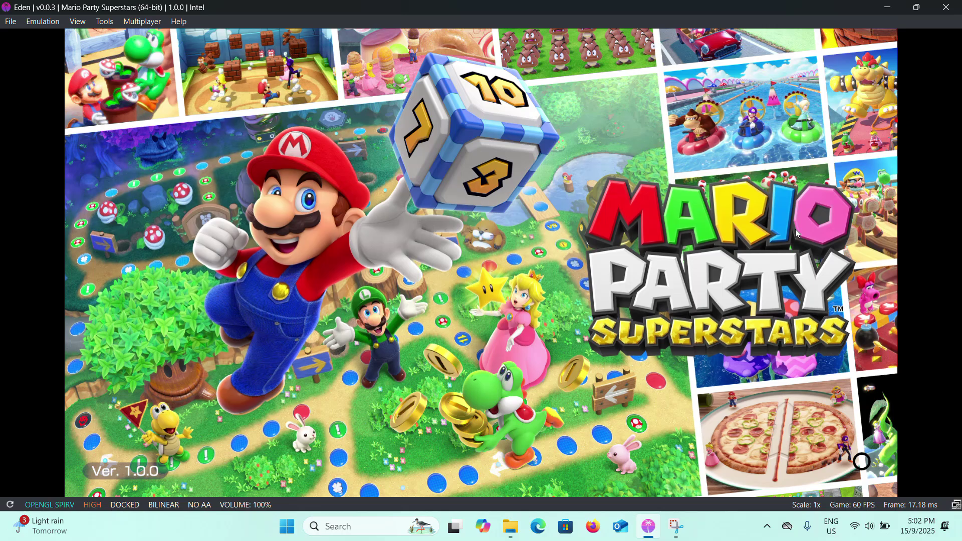
key("c")
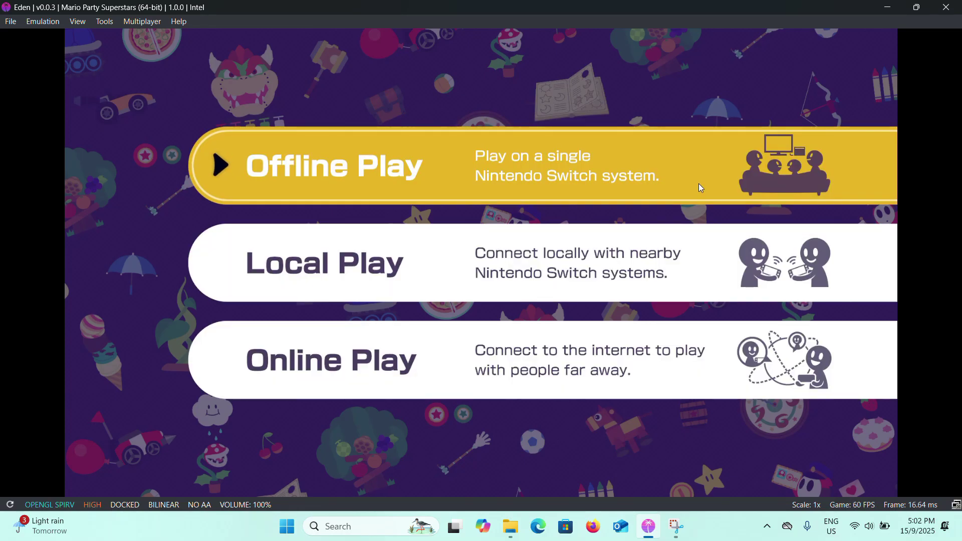
Move between Online, Local and Offline Play in the menu, ending on Offline Play
key("Down")
key("Down")
key("Up")
key("Up")
key("Down")
key("Up")
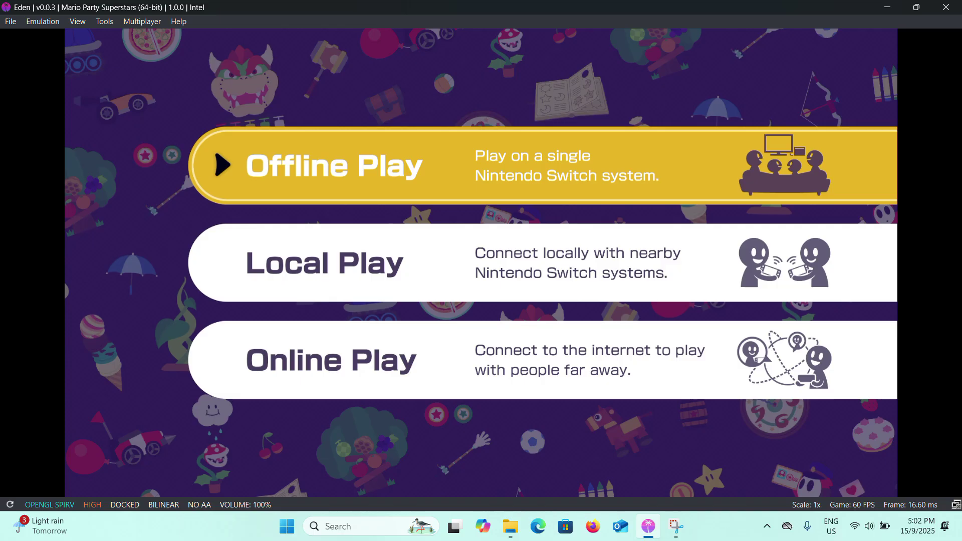